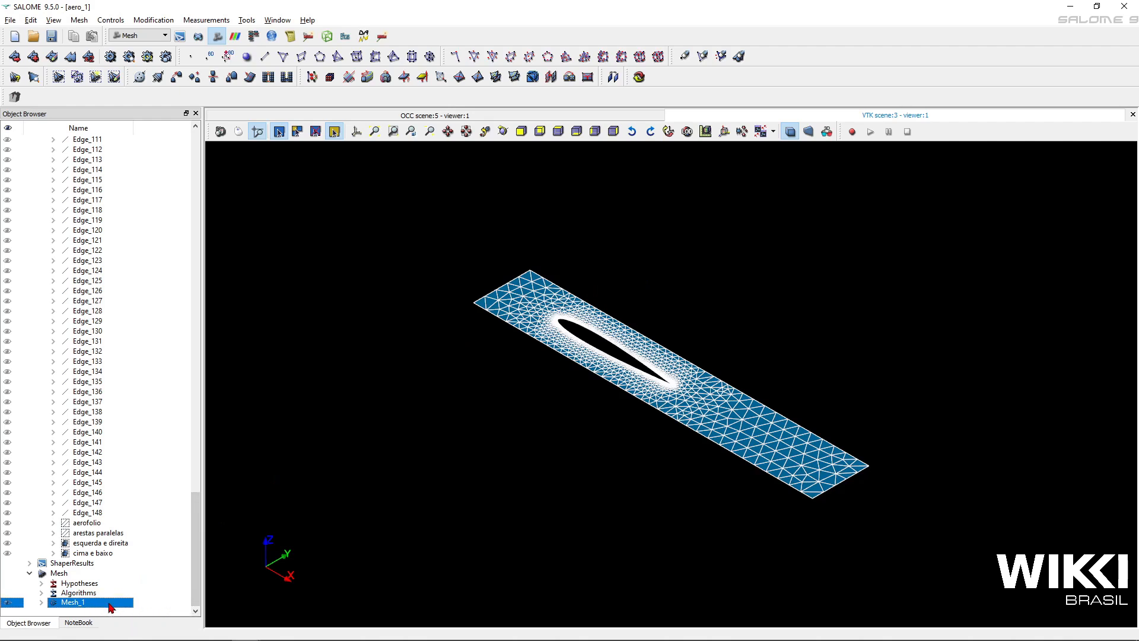
Step: Edit Mesh_1 and start a new Viscous Layers 2D additional hypothesis for its 2D algorithm
{"action": "right_click", "coordinate": [110, 603]}
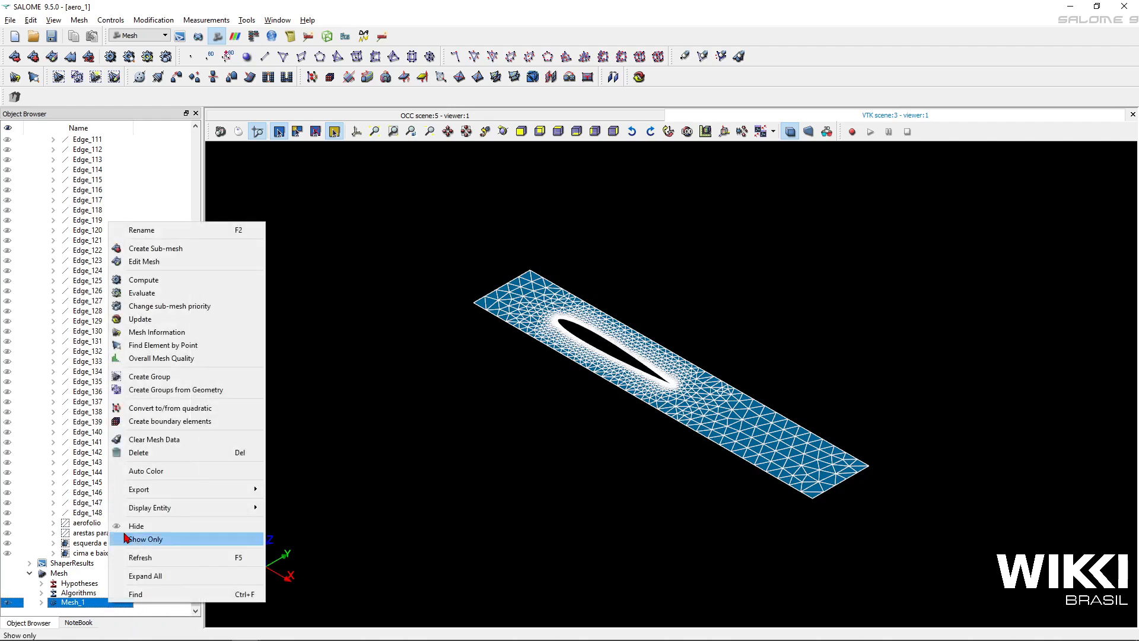
{"action": "left_click", "coordinate": [168, 267]}
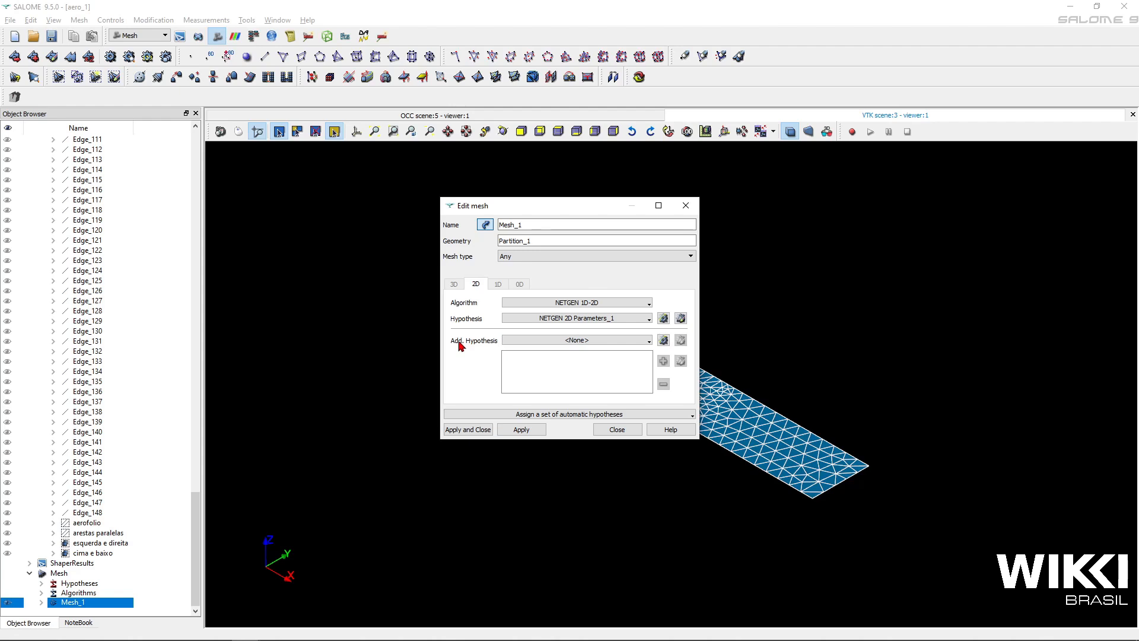
{"action": "left_click", "coordinate": [591, 344]}
{"action": "left_click", "coordinate": [591, 341]}
{"action": "left_click", "coordinate": [665, 340]}
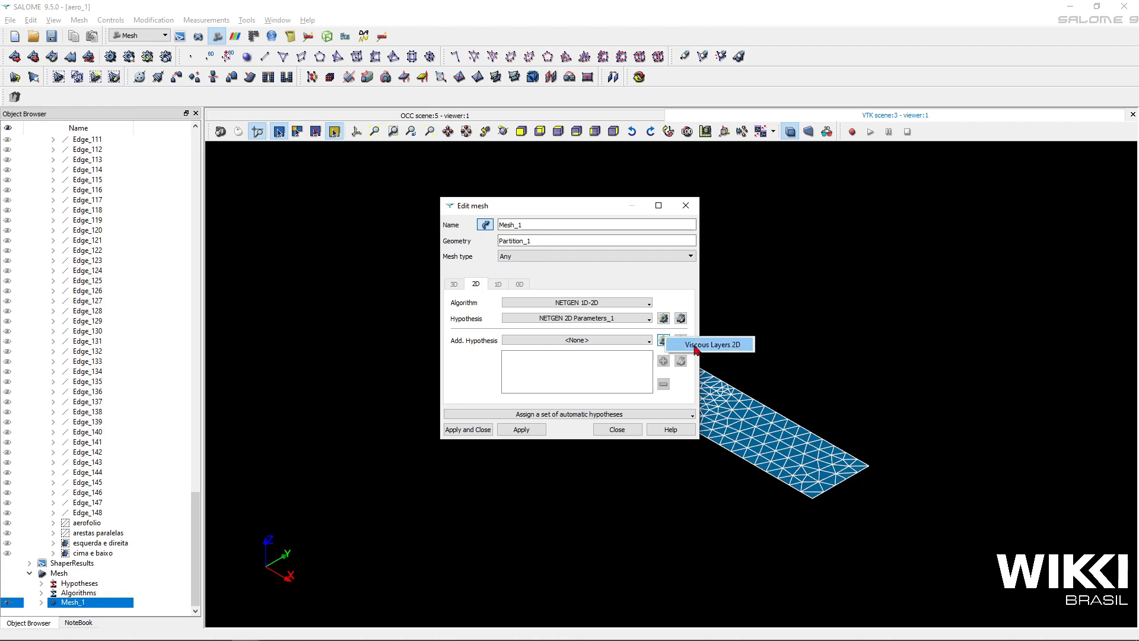
{"action": "left_click", "coordinate": [745, 349]}
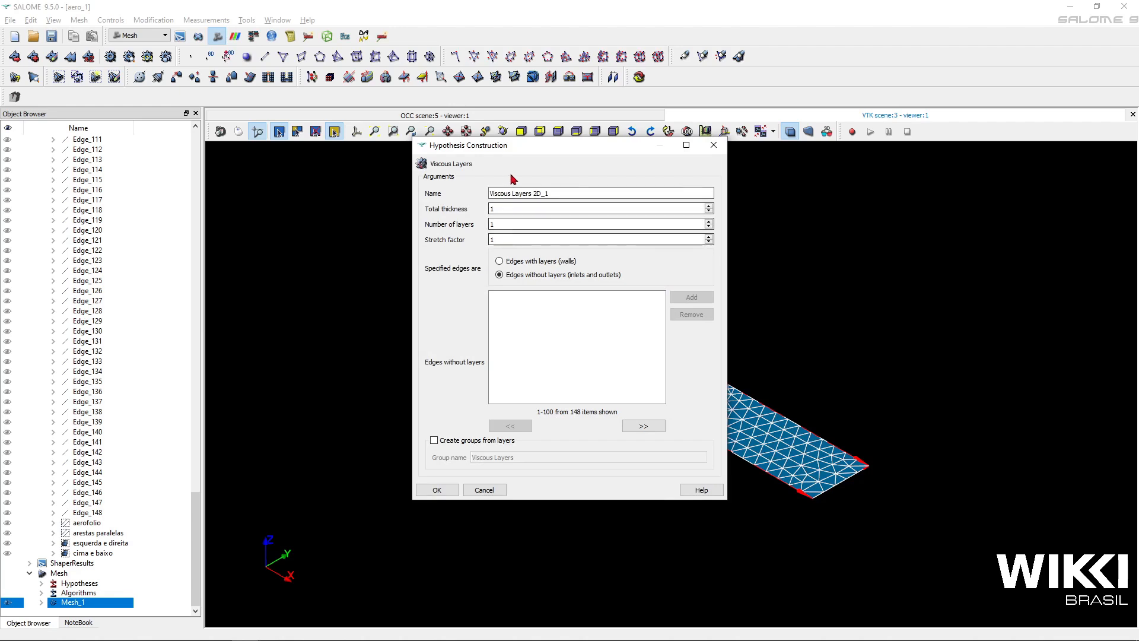
{"action": "left_click_drag", "start_coordinate": [541, 149], "coordinate": [657, 157]}
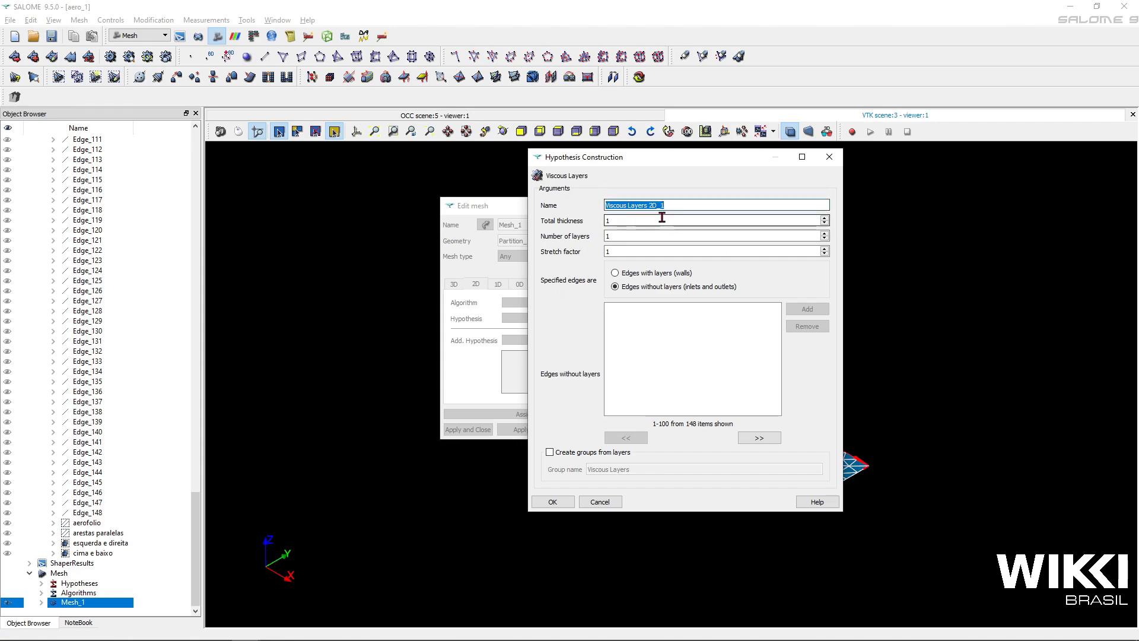
Step: Set the viscous layers to a total thickness of 0.03, 10 layers and a stretch factor of 1.2
{"action": "left_click", "coordinate": [624, 221]}
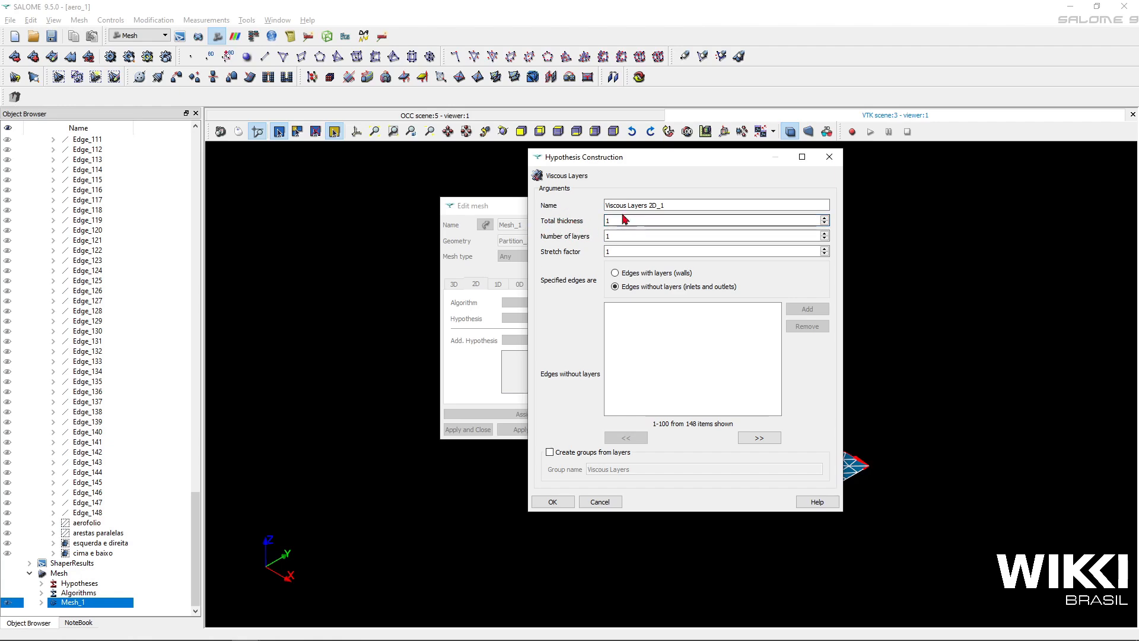
{"action": "key", "text": "BackSpace"}
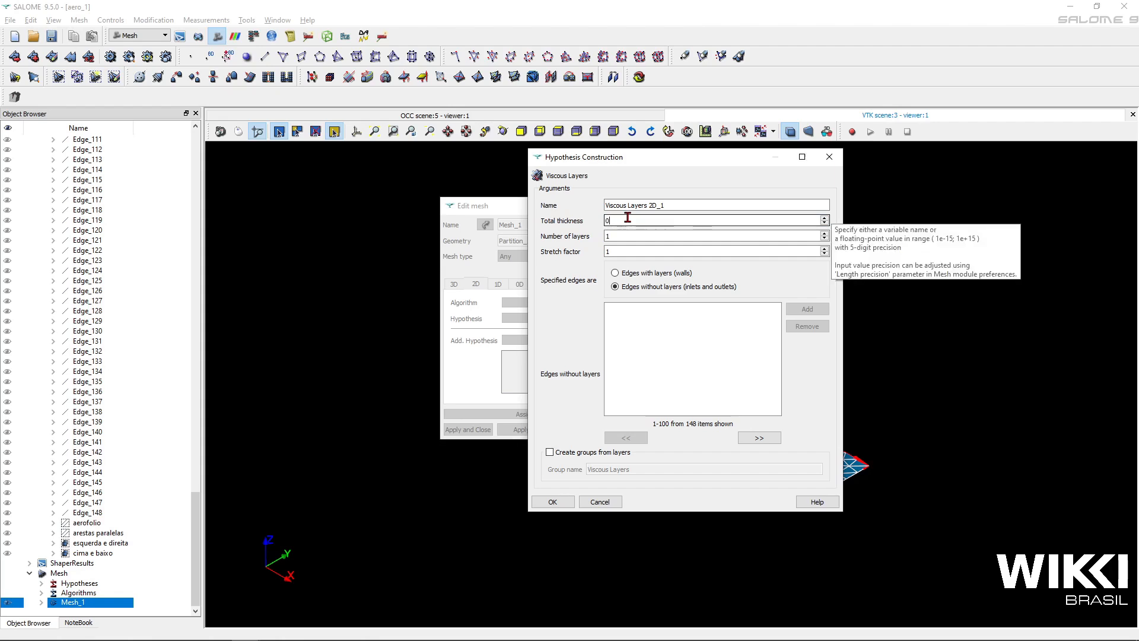
{"action": "type", "text": "0.03"}
{"action": "key", "text": "Tab"}
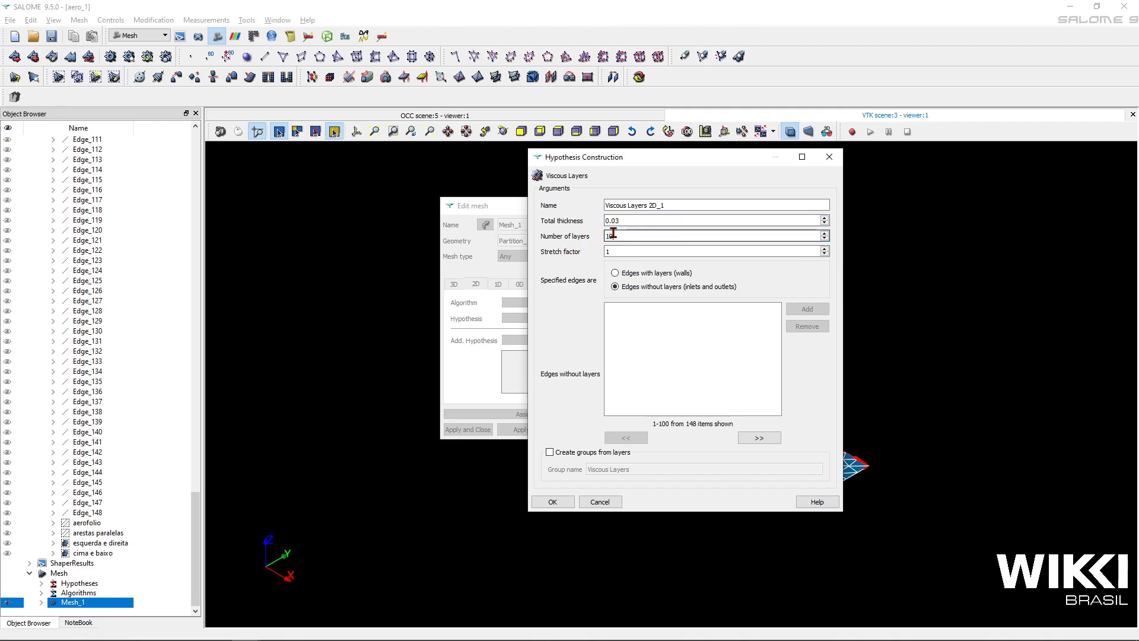
{"action": "left_click", "coordinate": [644, 251]}
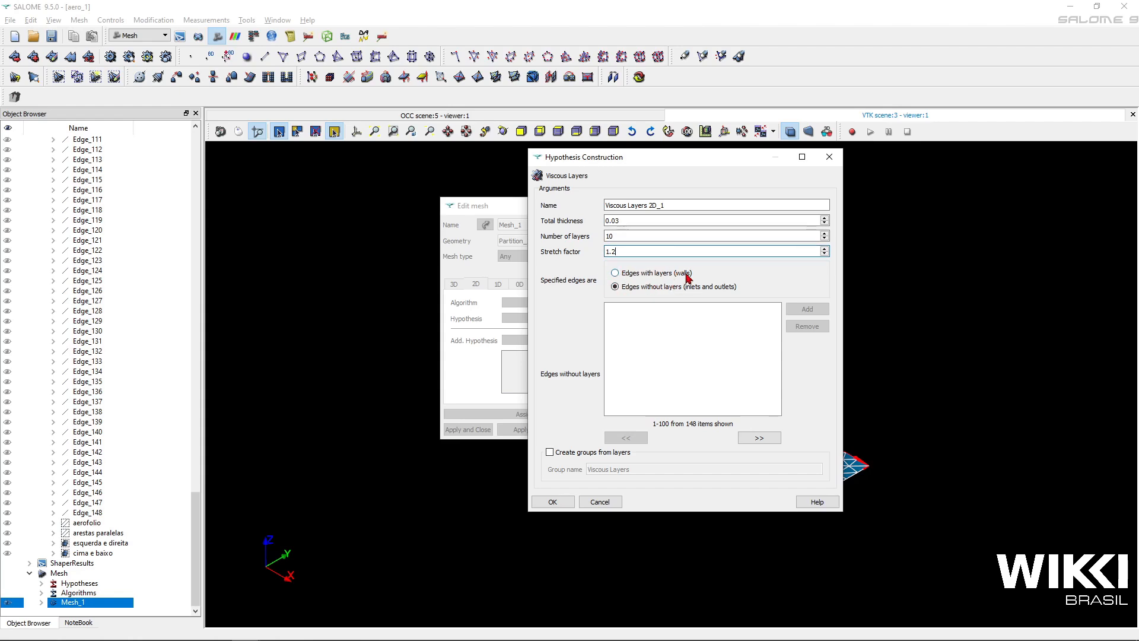
Step: Specify the aerofolio group as the edges with layers (walls) and apply the viscous layers hypothesis to Mesh_1
{"action": "left_click", "coordinate": [633, 274]}
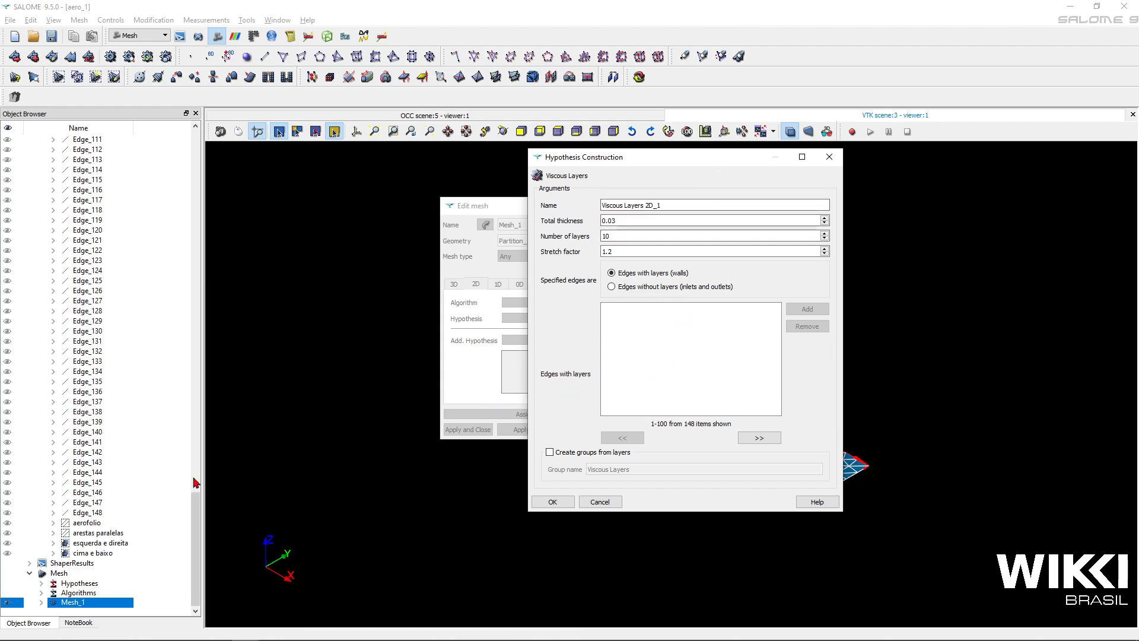
{"action": "left_click", "coordinate": [96, 524]}
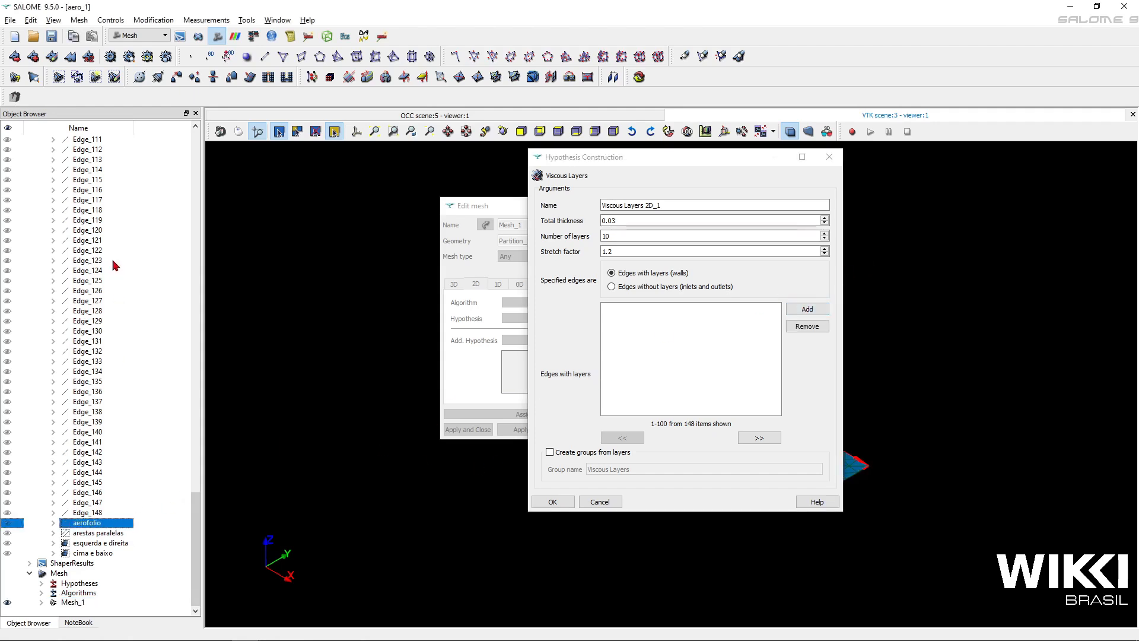
{"action": "left_click", "coordinate": [807, 309]}
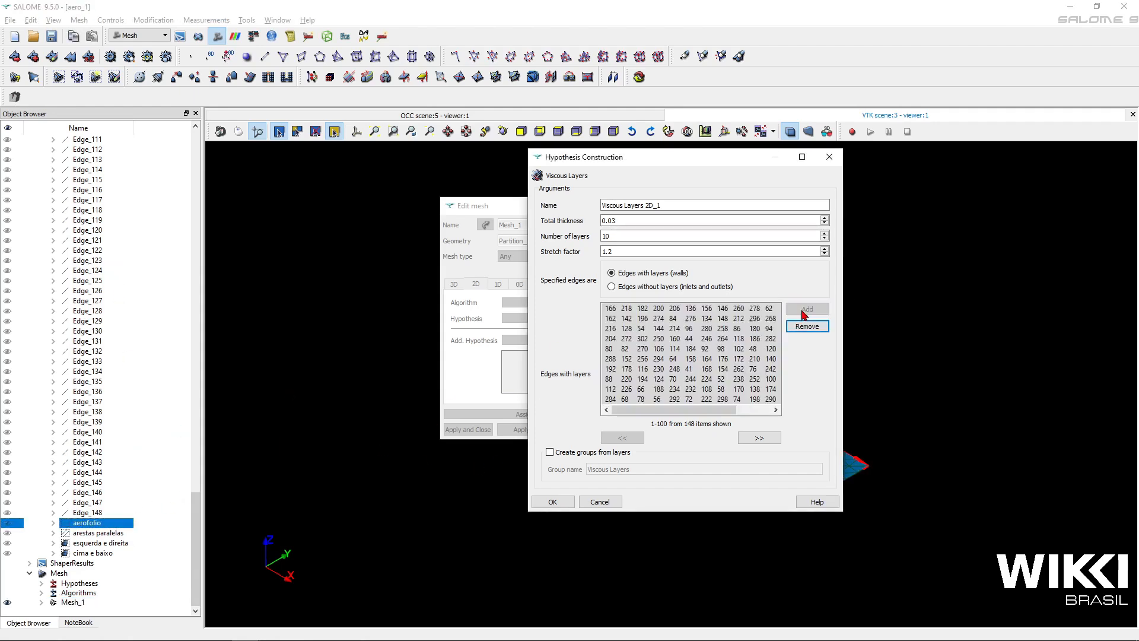
{"action": "left_click", "coordinate": [646, 403]}
{"action": "key", "text": "ctrl+a"}
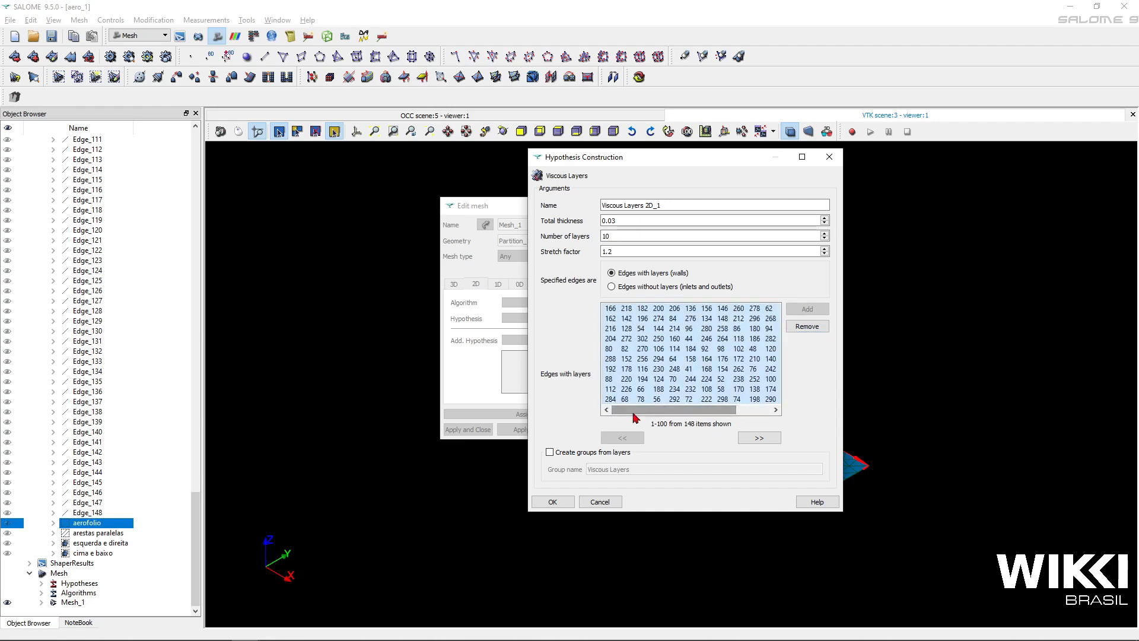
{"action": "left_click", "coordinate": [552, 501]}
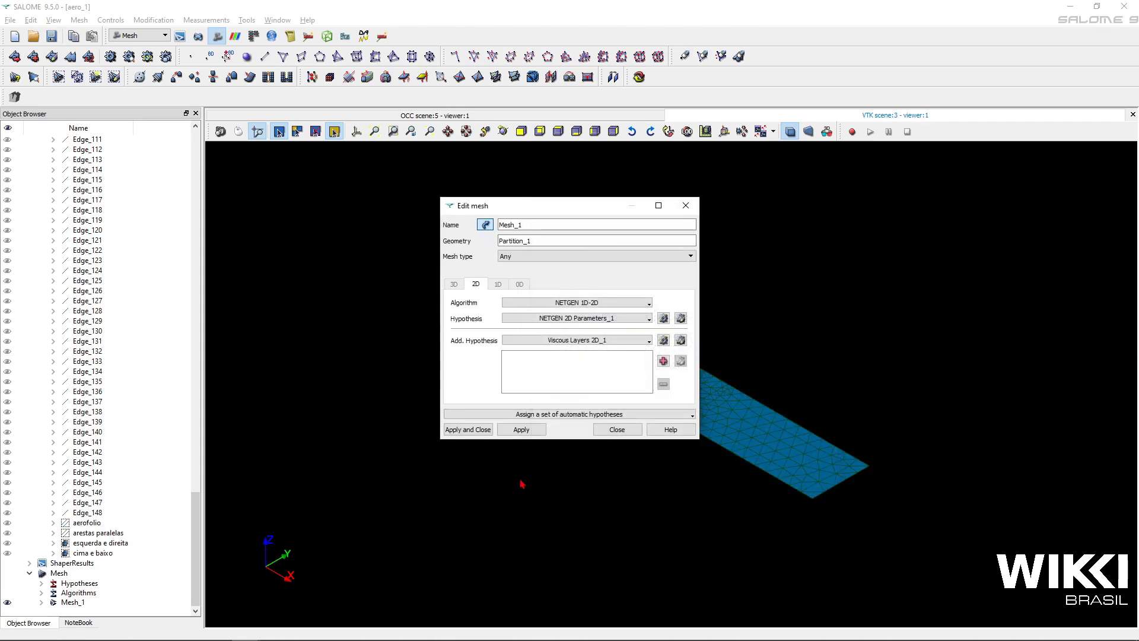
{"action": "left_click", "coordinate": [485, 430]}
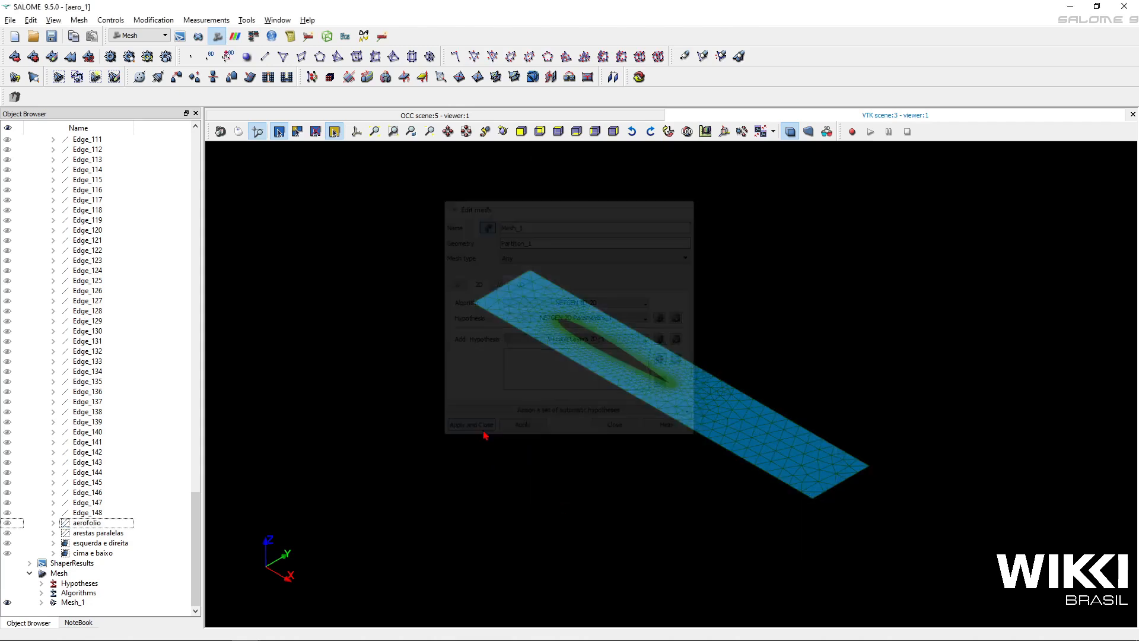
Step: Compute Mesh_1 with the viscous layers and dismiss the computation report
{"action": "left_click", "coordinate": [74, 602]}
{"action": "left_click", "coordinate": [111, 57]}
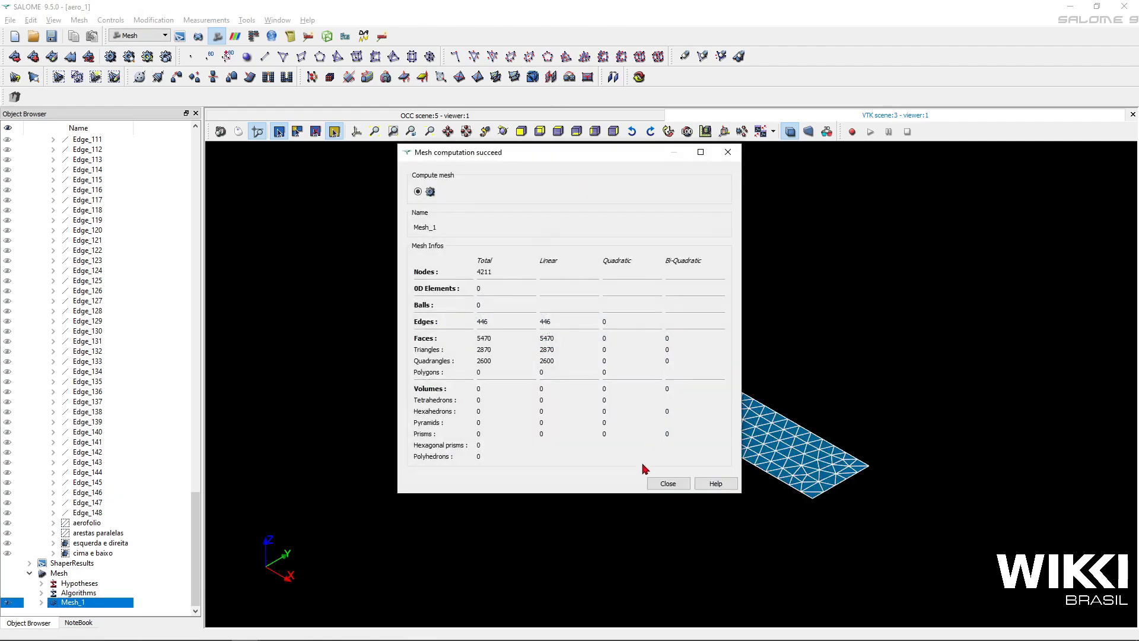
{"action": "left_click", "coordinate": [666, 483]}
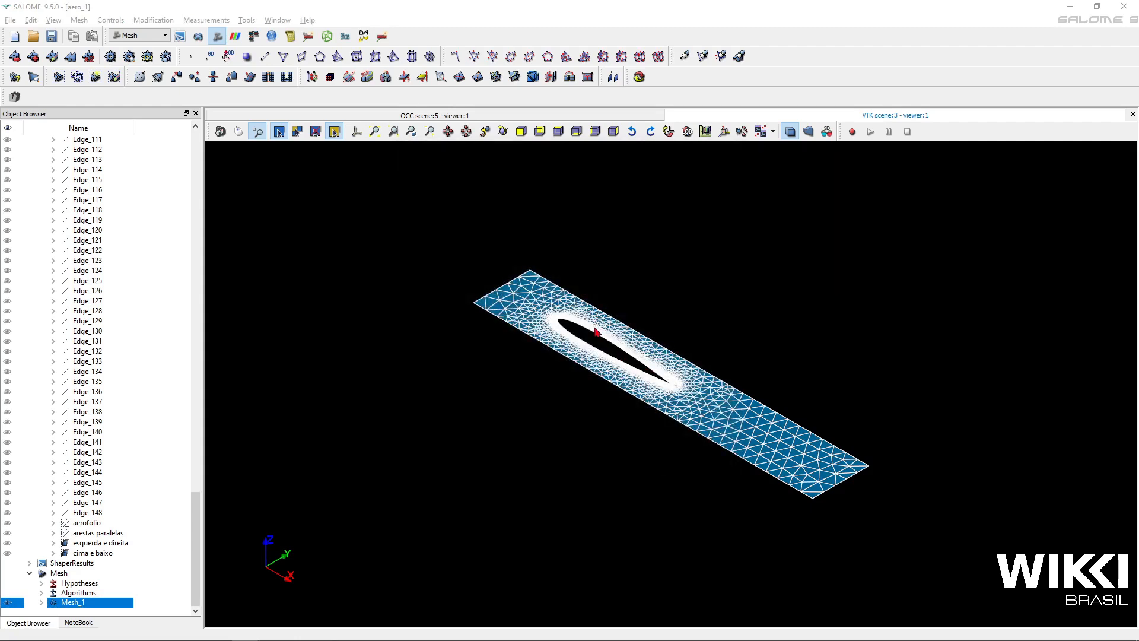
Step: Examine the boundary-layer cells around the airfoil up close, including the nose and lower surface, and return to the whole mesh
{"action": "scroll", "coordinate": [597, 351], "scroll_direction": "up", "scroll_amount": 10}
{"action": "scroll", "coordinate": [597, 352], "scroll_direction": "up", "scroll_amount": 2}
{"action": "scroll", "coordinate": [515, 278], "scroll_direction": "up", "scroll_amount": 6}
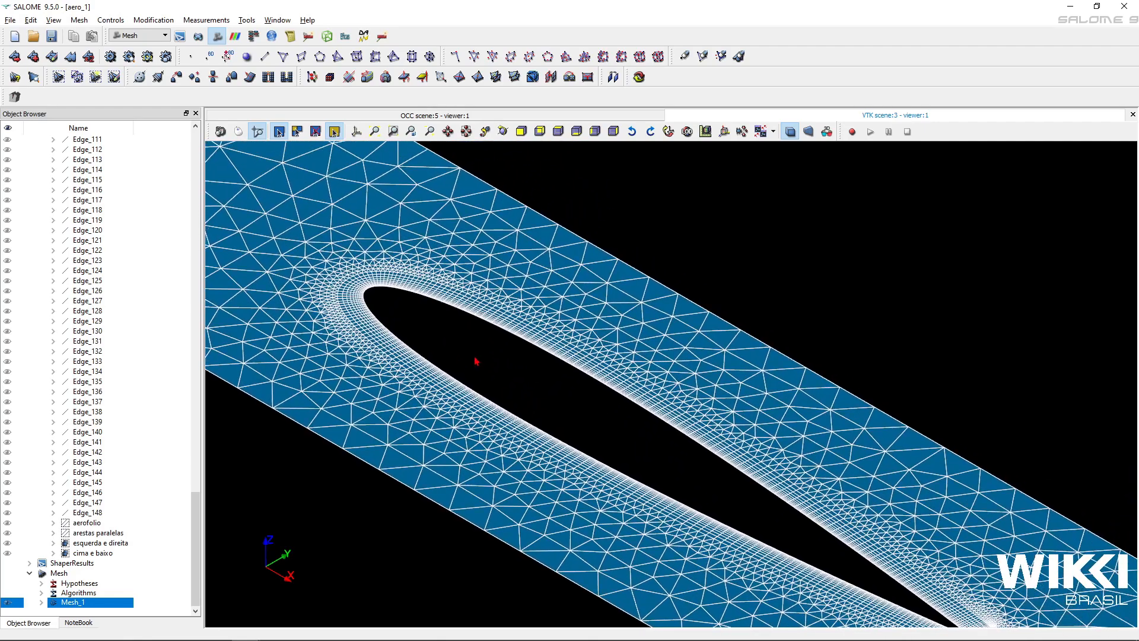
{"action": "scroll", "coordinate": [530, 346], "scroll_direction": "up", "scroll_amount": 2}
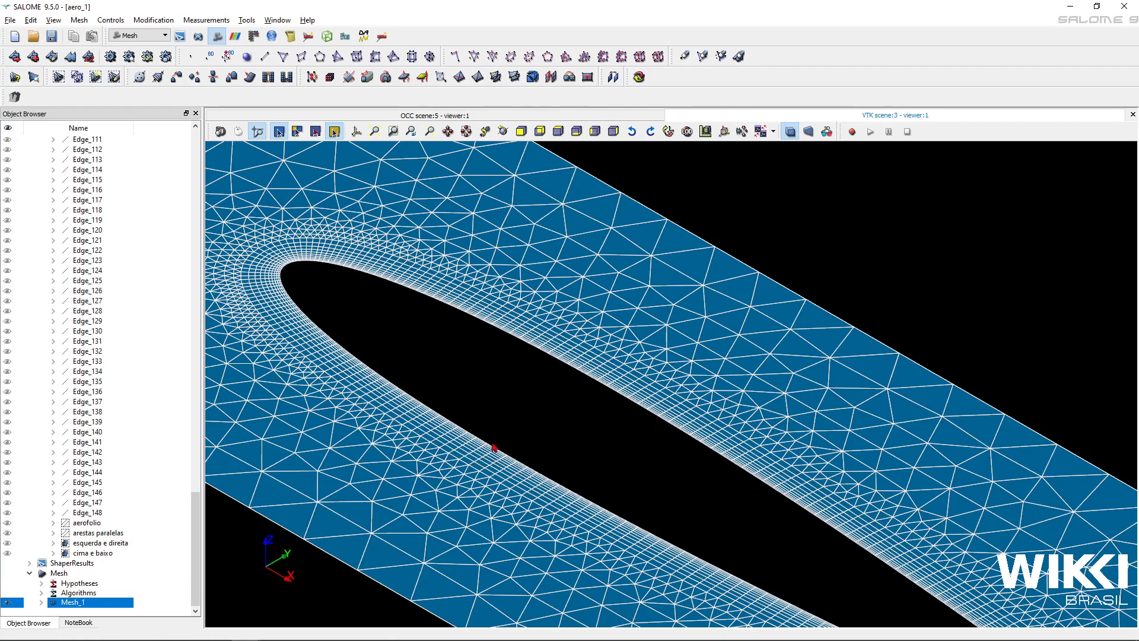
{"action": "scroll", "coordinate": [493, 450], "scroll_direction": "up", "scroll_amount": 10}
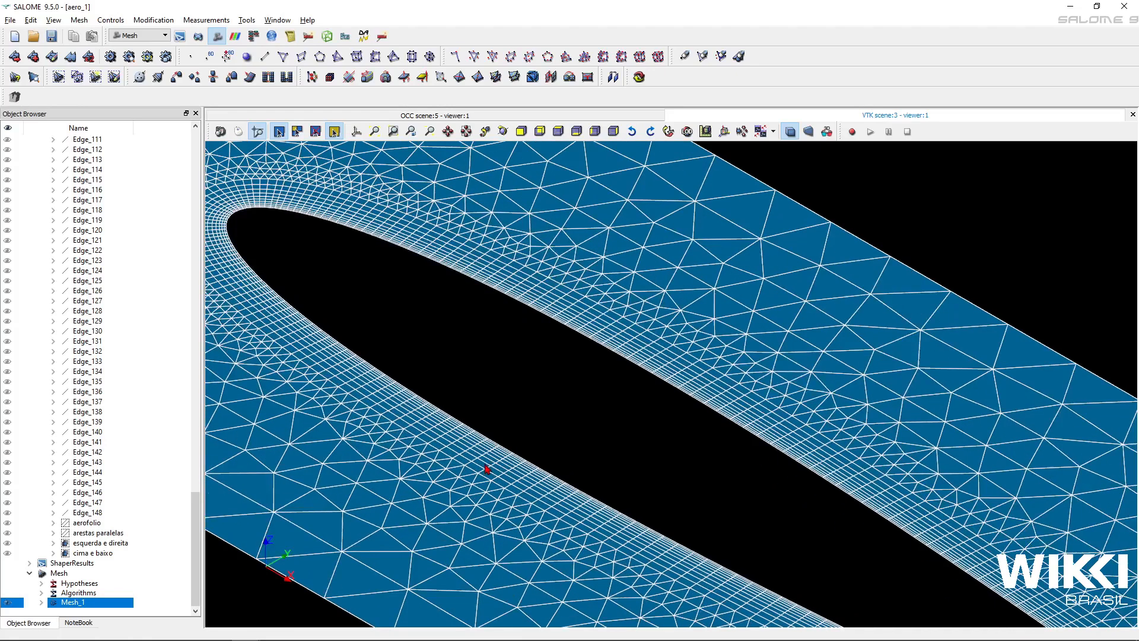
{"action": "scroll", "coordinate": [485, 455], "scroll_direction": "up", "scroll_amount": 1}
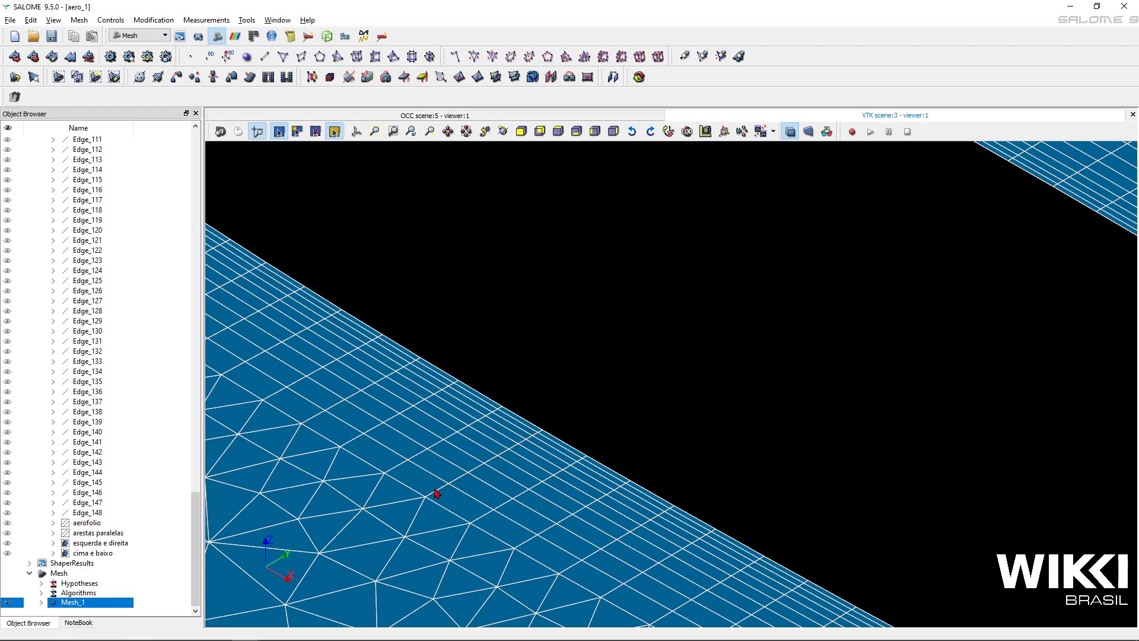
{"action": "scroll", "coordinate": [571, 454], "scroll_direction": "down", "scroll_amount": 2}
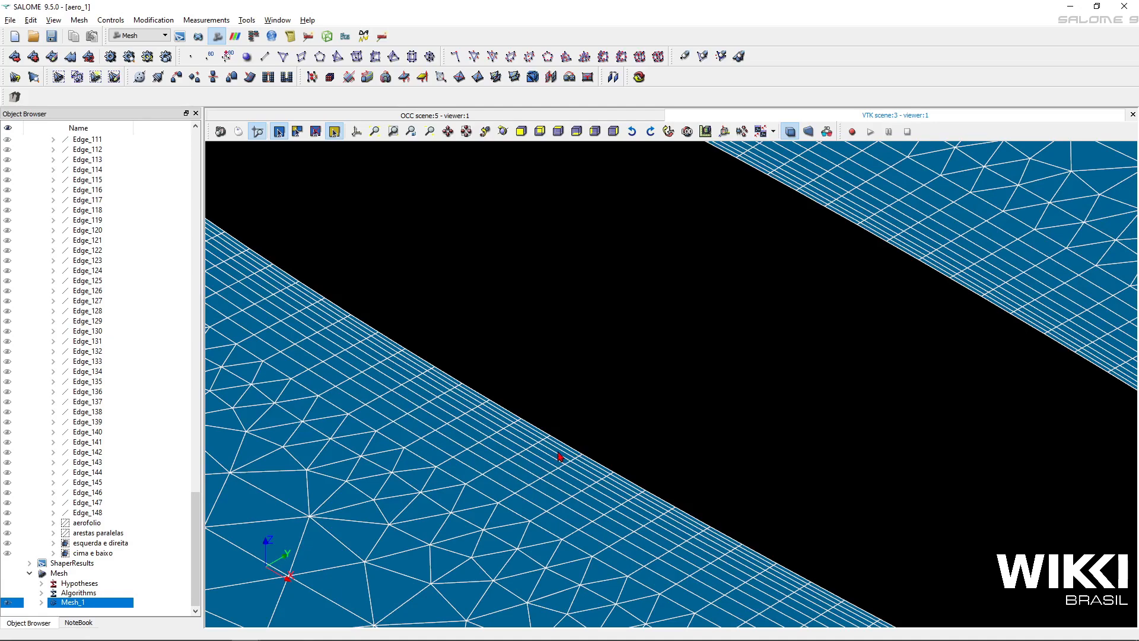
{"action": "scroll", "coordinate": [579, 449], "scroll_direction": "down", "scroll_amount": 6}
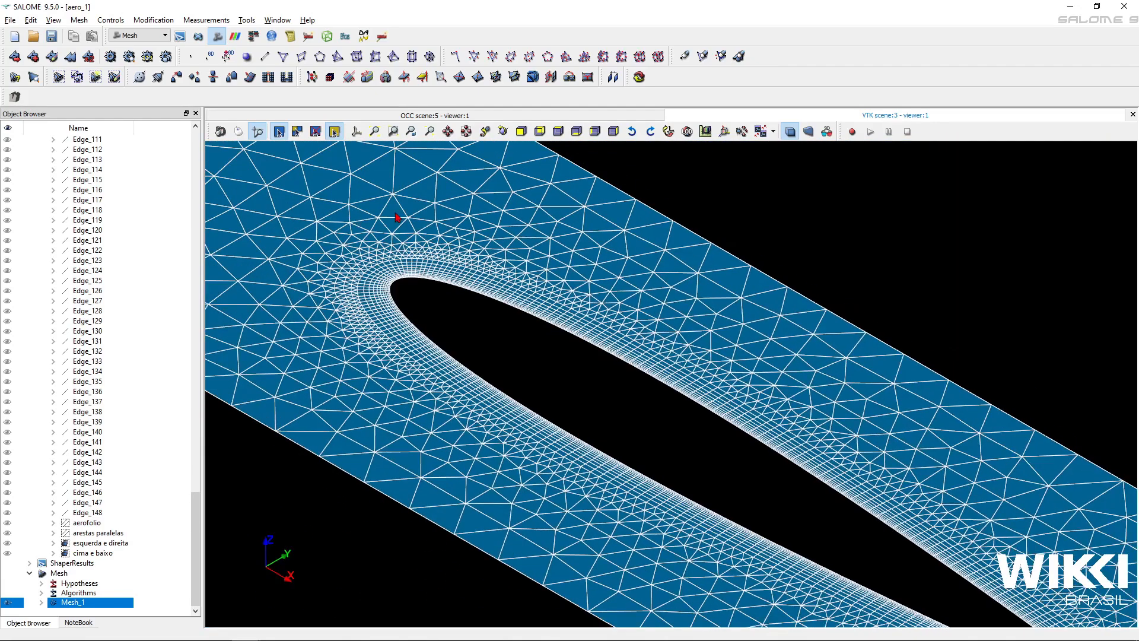
{"action": "left_click", "coordinate": [374, 131]}
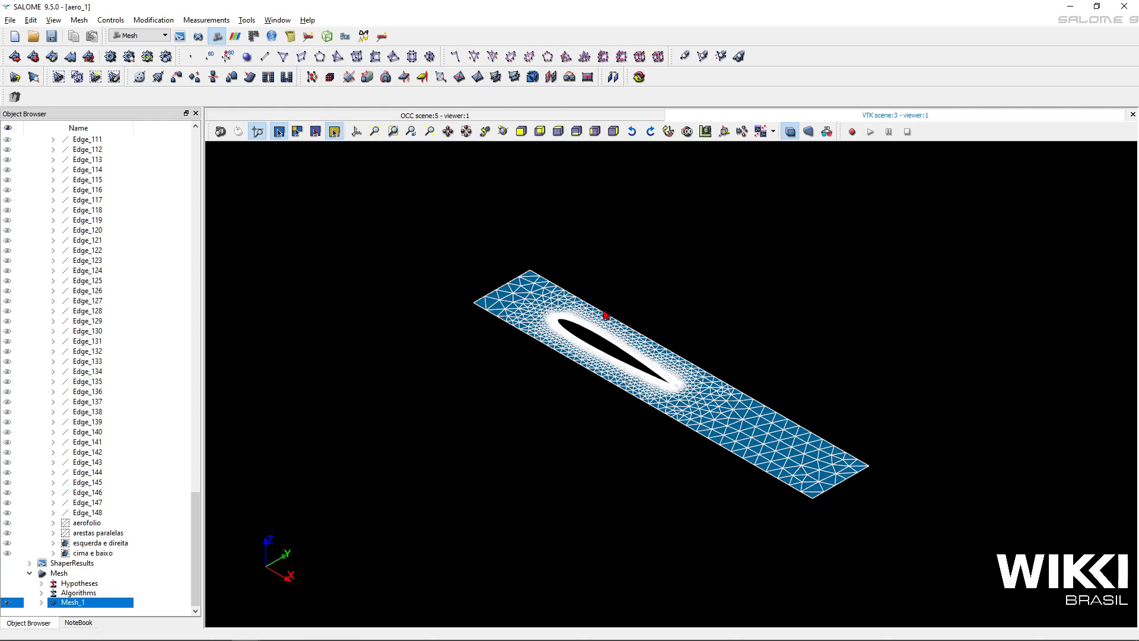
Step: Start a sub-mesh of Mesh_1 on the "esquerda e direita" geometry group and name it "esquerda e direita"
{"action": "left_click", "coordinate": [37, 59]}
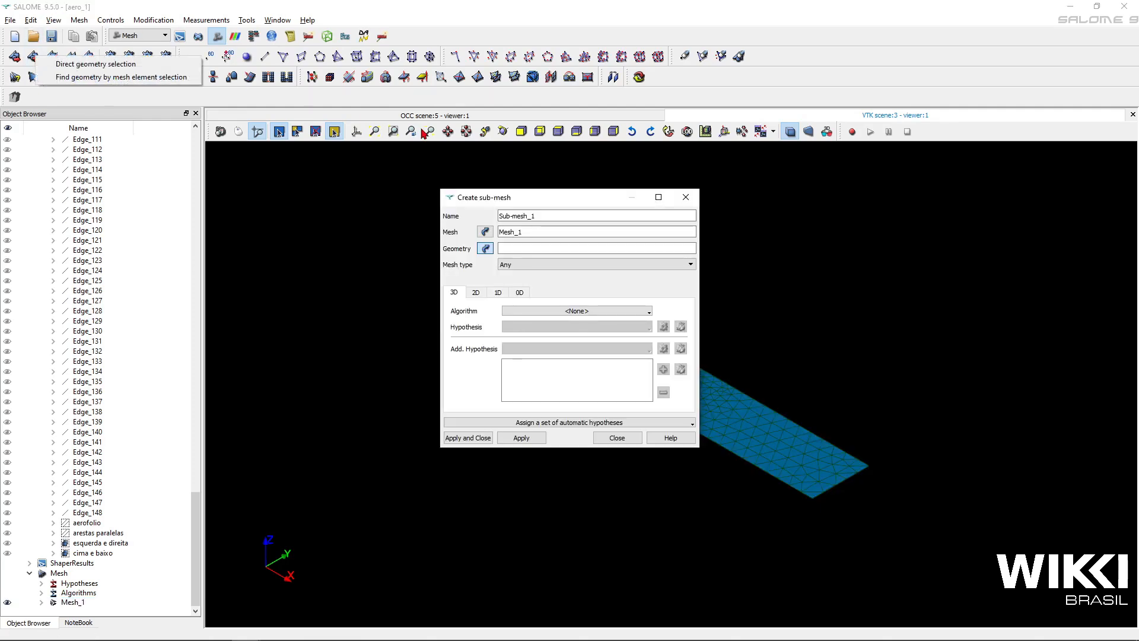
{"action": "left_click", "coordinate": [522, 201]}
{"action": "left_click_drag", "start_coordinate": [530, 204], "coordinate": [608, 188]}
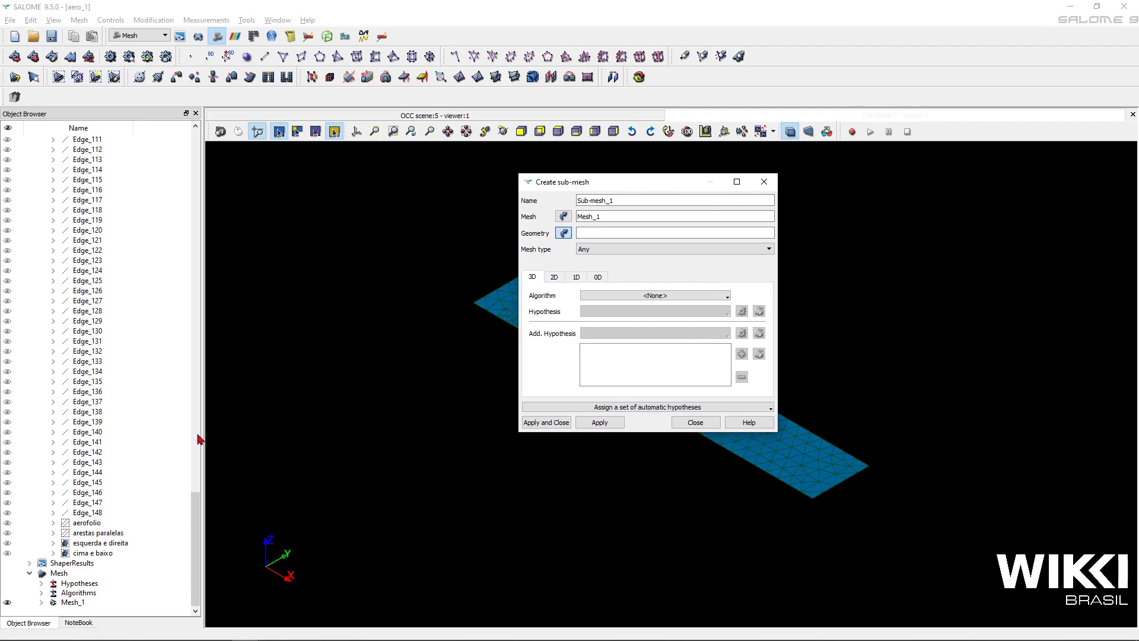
{"action": "left_click", "coordinate": [117, 544]}
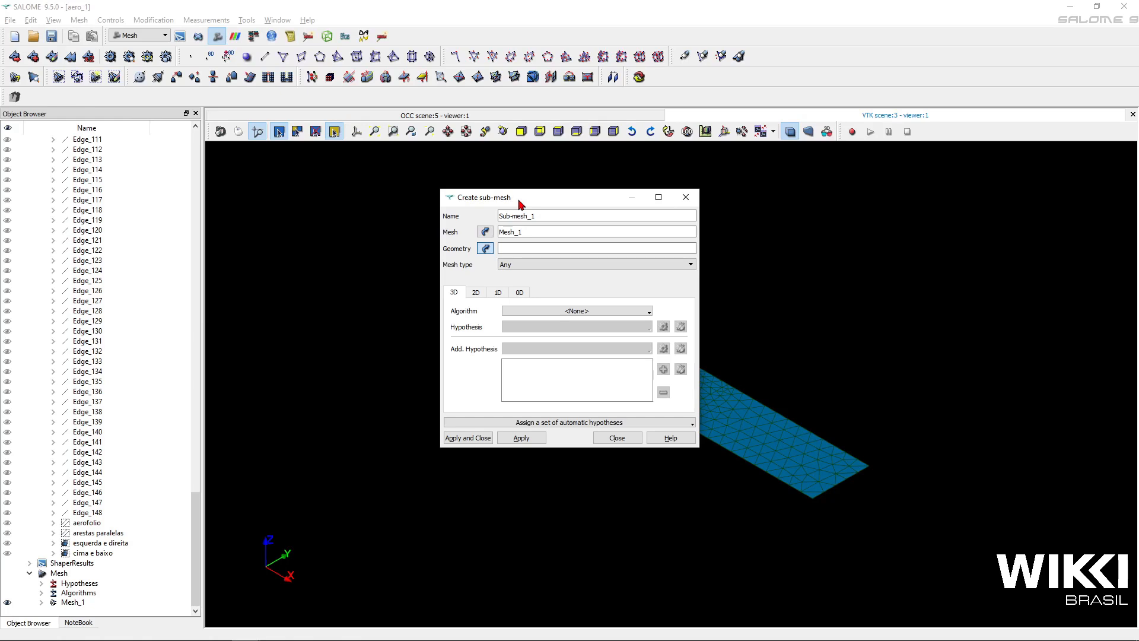
{"action": "left_click", "coordinate": [101, 543]}
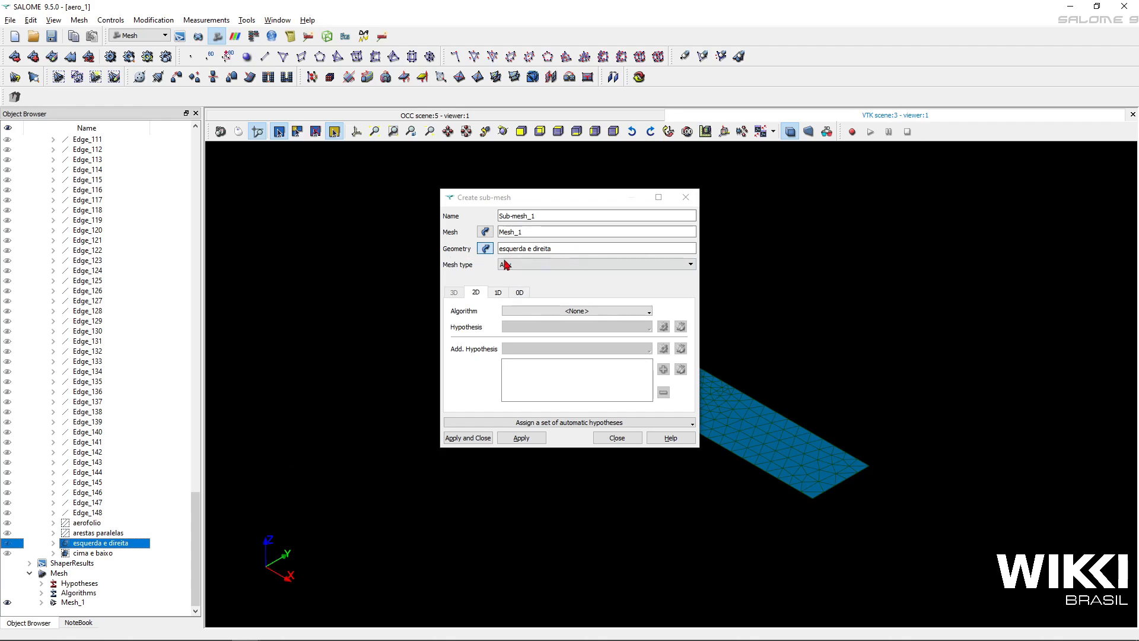
{"action": "left_click", "coordinate": [481, 250]}
{"action": "key", "text": "ctrl+c"}
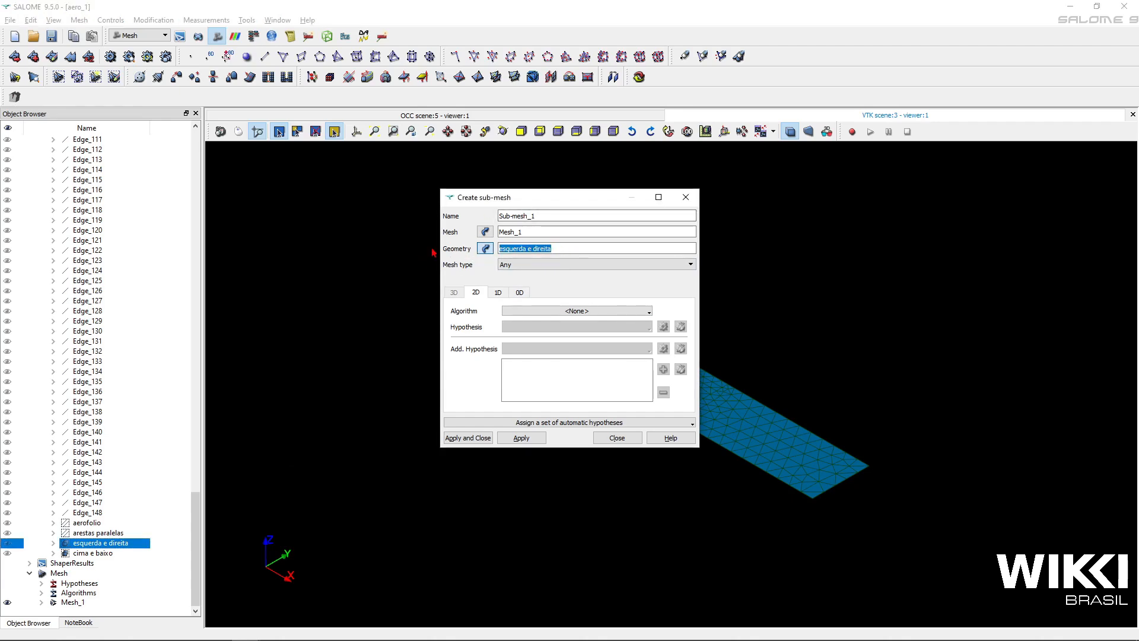
{"action": "left_click", "coordinate": [575, 215]}
{"action": "left_click_drag", "start_coordinate": [575, 215], "coordinate": [376, 216]}
{"action": "key", "text": "ctrl+v"}
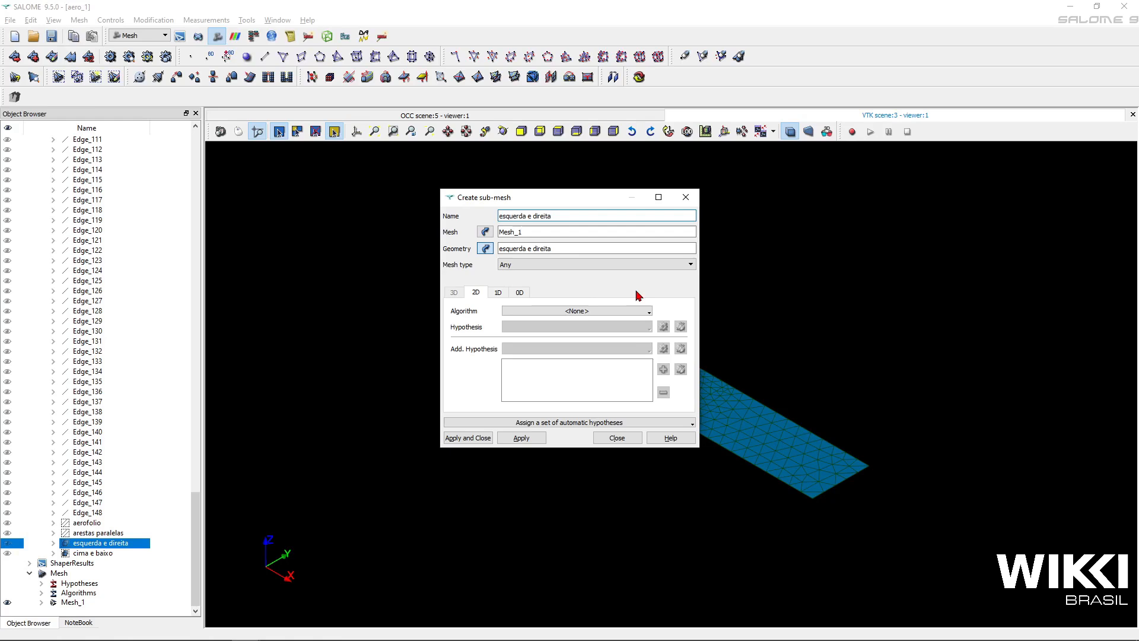
Step: Assign the automatic 2D Mapped Quadrangulation hypotheses with 10 segments to the "esquerda e direita" sub-mesh and apply it
{"action": "left_click", "coordinate": [598, 422]}
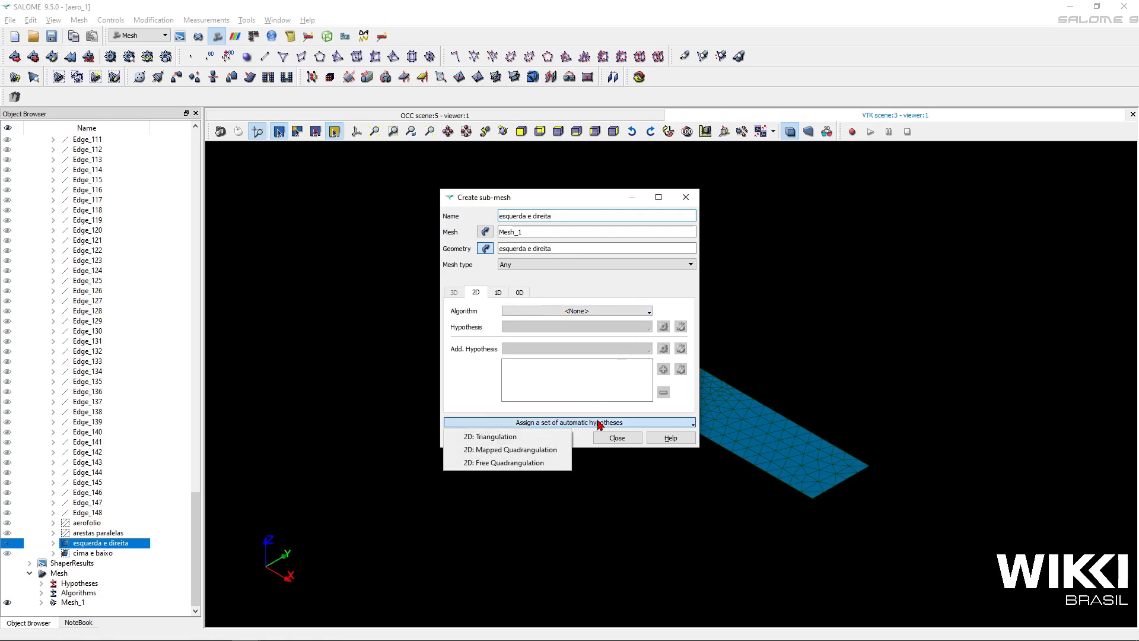
{"action": "left_click", "coordinate": [550, 452]}
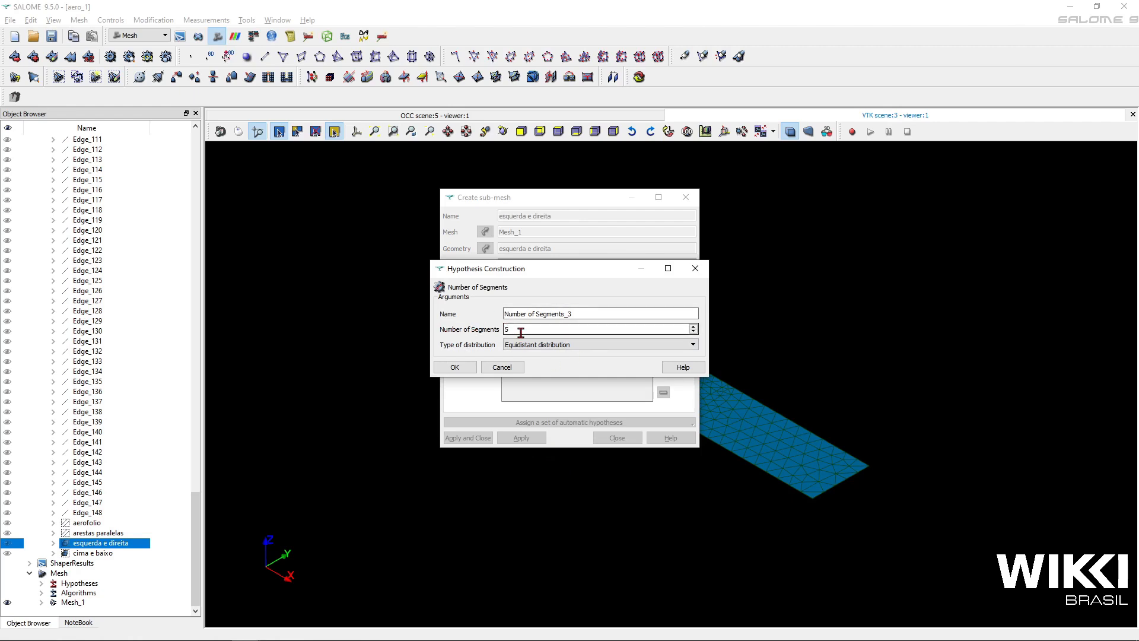
{"action": "double_click", "coordinate": [541, 329]}
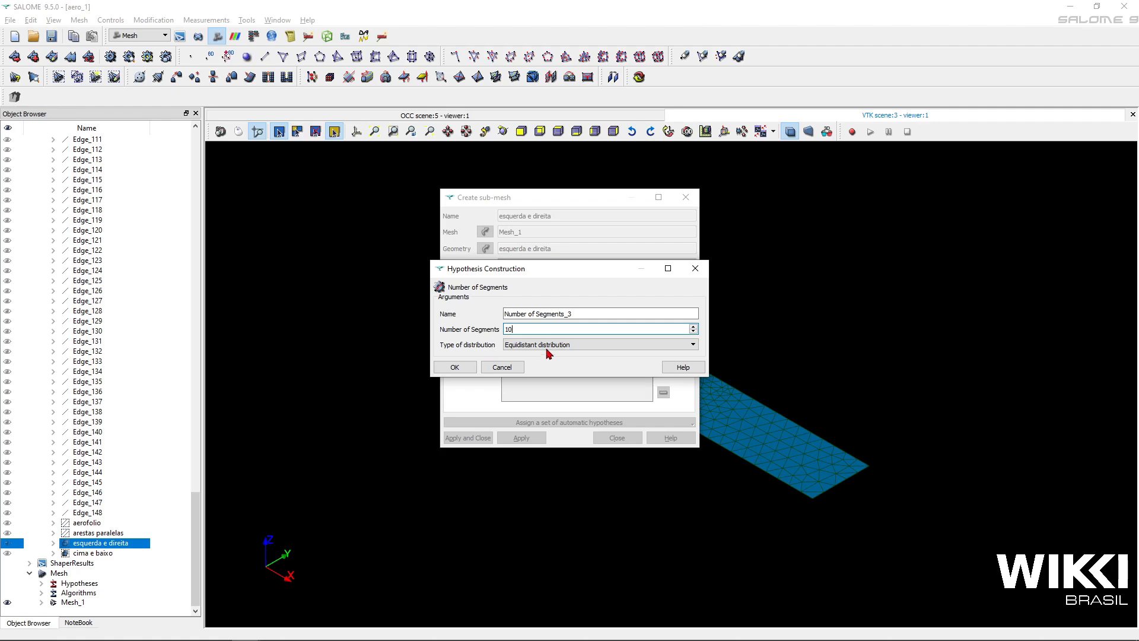
{"action": "left_click", "coordinate": [455, 368]}
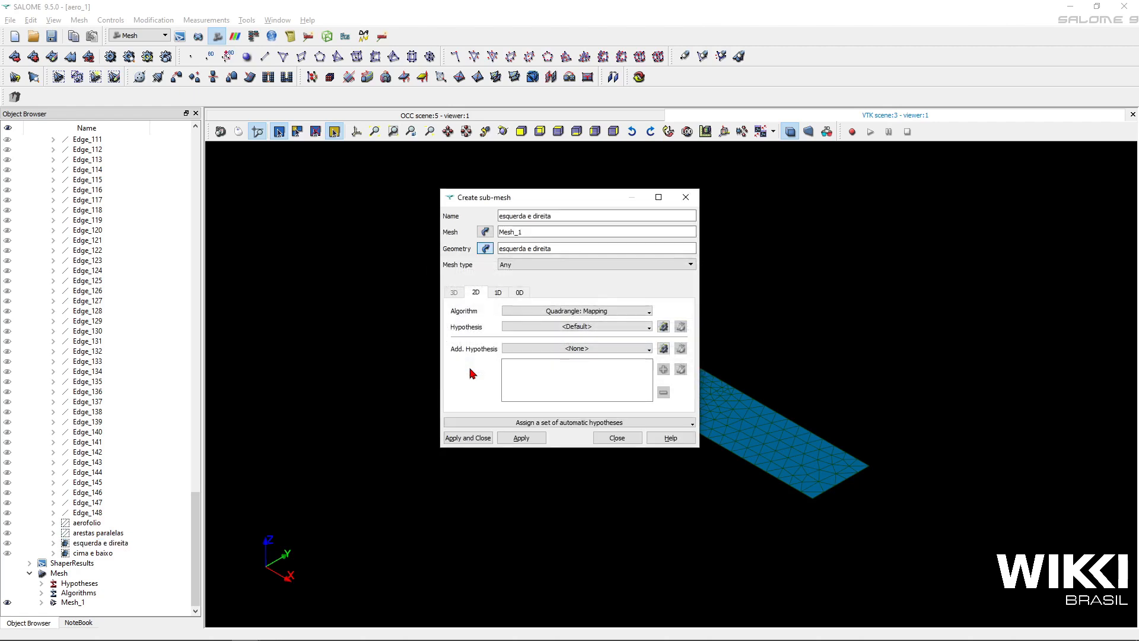
{"action": "left_click", "coordinate": [509, 436]}
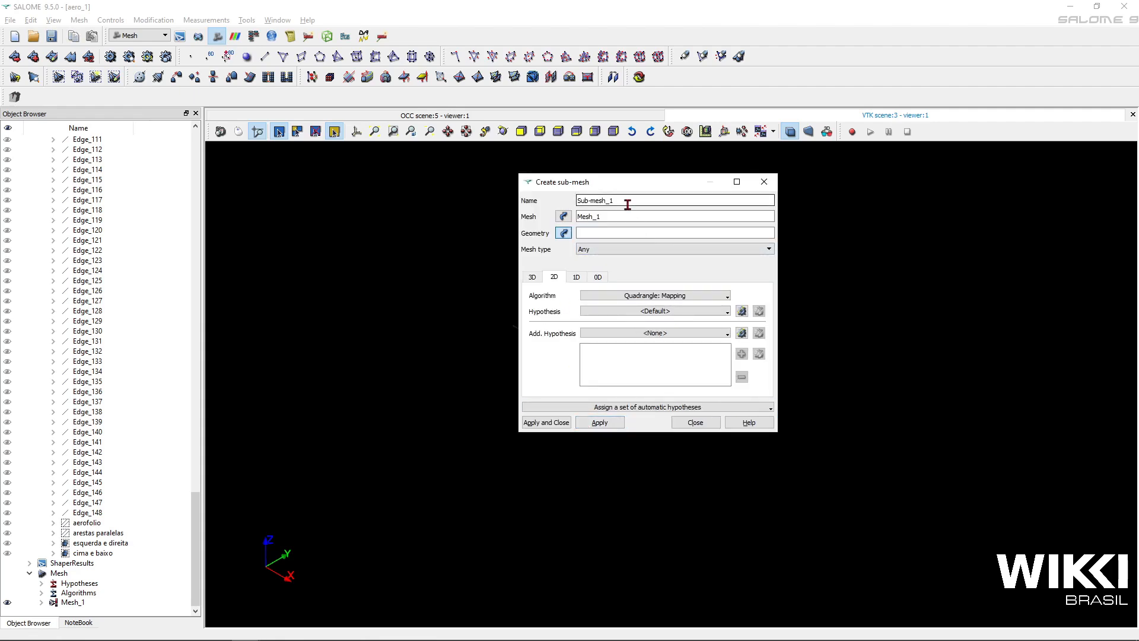
Step: Base the new sub-mesh of Mesh_1 on the "cima e baixo" geometry group and name it "cima e baixo"
{"action": "left_click", "coordinate": [83, 552]}
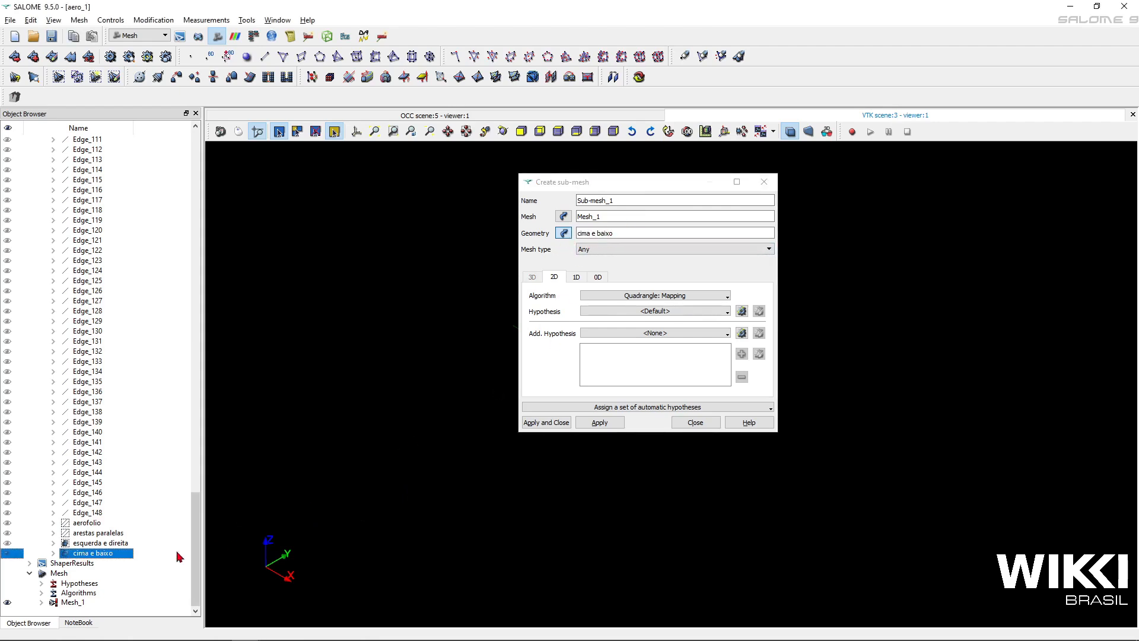
{"action": "left_click", "coordinate": [626, 203]}
{"action": "left_click_drag", "start_coordinate": [624, 237], "coordinate": [499, 240]}
{"action": "key", "text": "ctrl+c"}
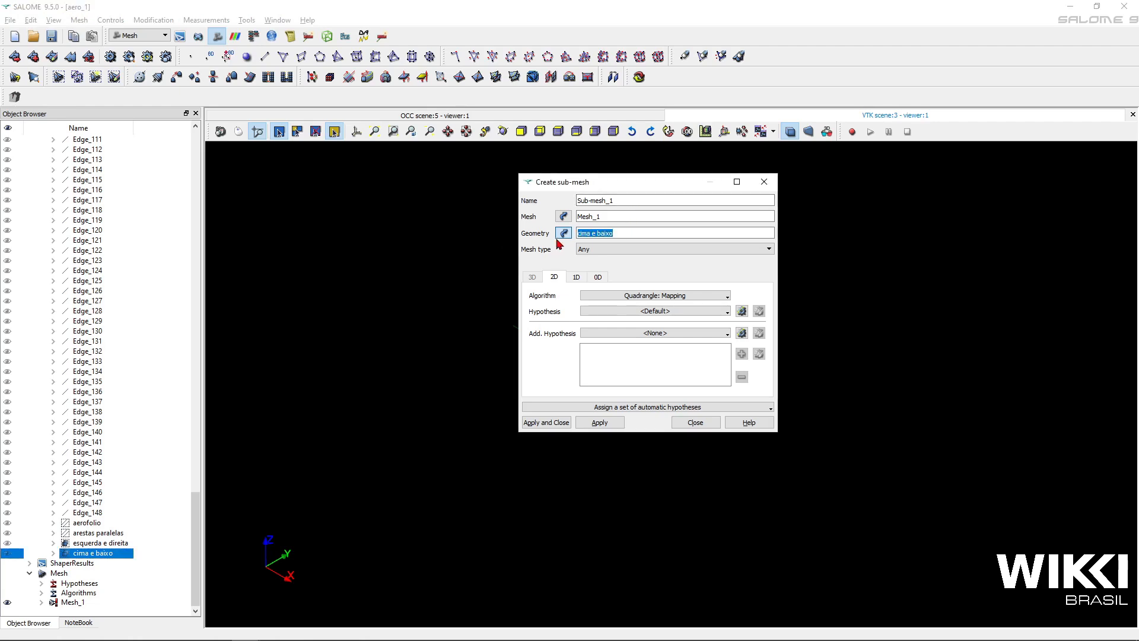
{"action": "left_click_drag", "start_coordinate": [620, 201], "coordinate": [430, 189]}
{"action": "key", "text": "ctrl+v"}
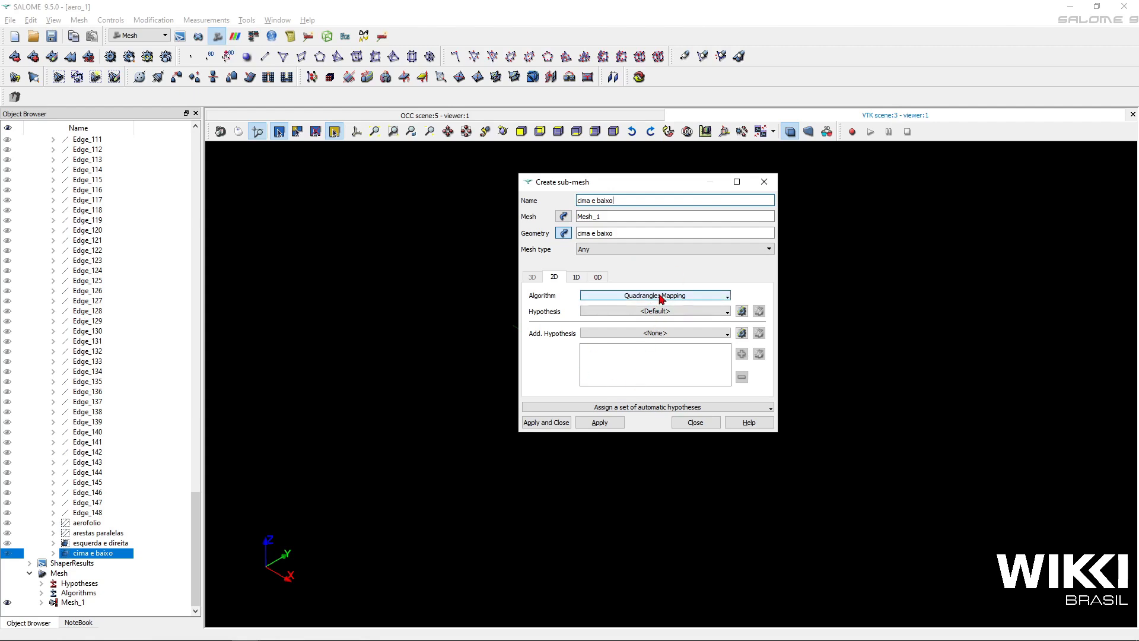
Step: Assign the automatic 2D Mapped Quadrangulation hypotheses with an equidistant number of segments to the "cima e baixo" sub-mesh and create it
{"action": "left_click", "coordinate": [692, 408]}
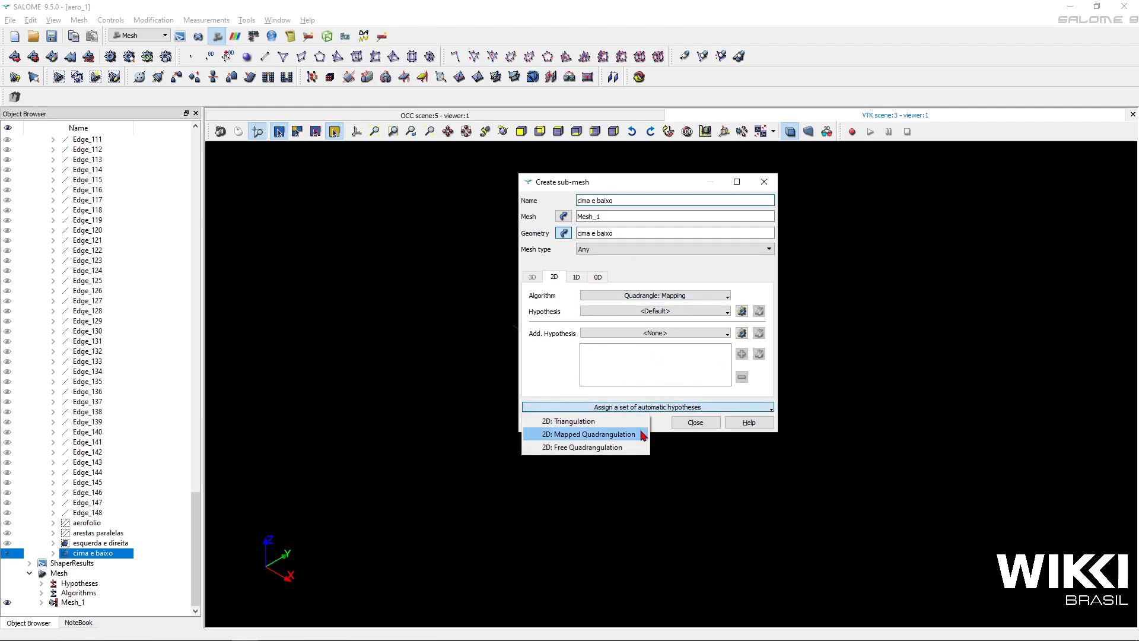
{"action": "left_click", "coordinate": [641, 435]}
{"action": "double_click", "coordinate": [692, 312]}
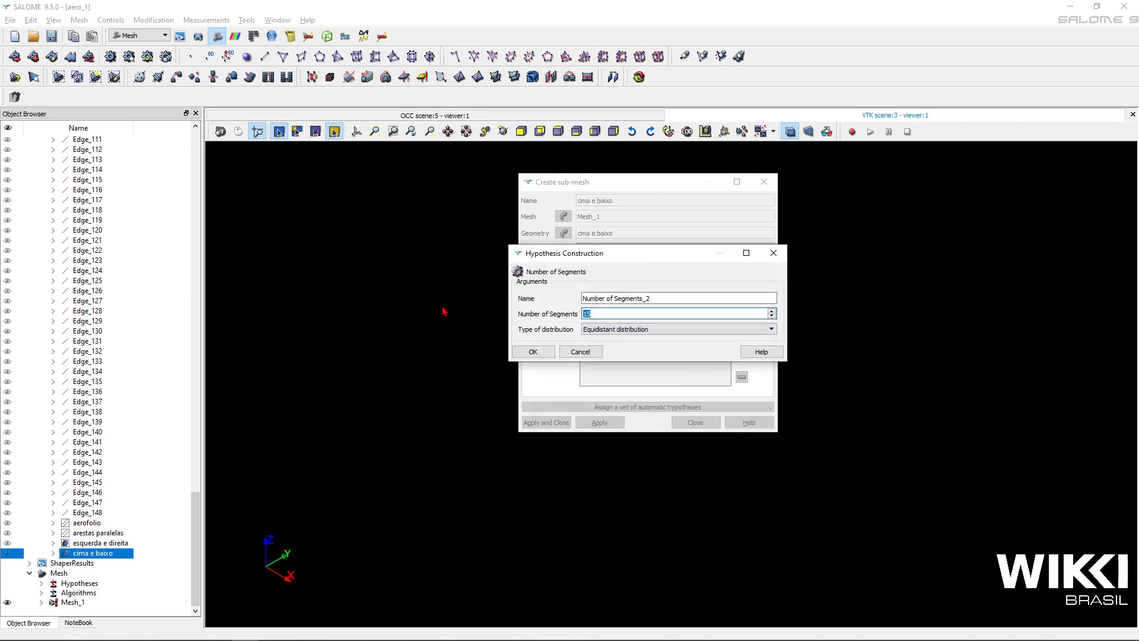
{"action": "left_click", "coordinate": [534, 352]}
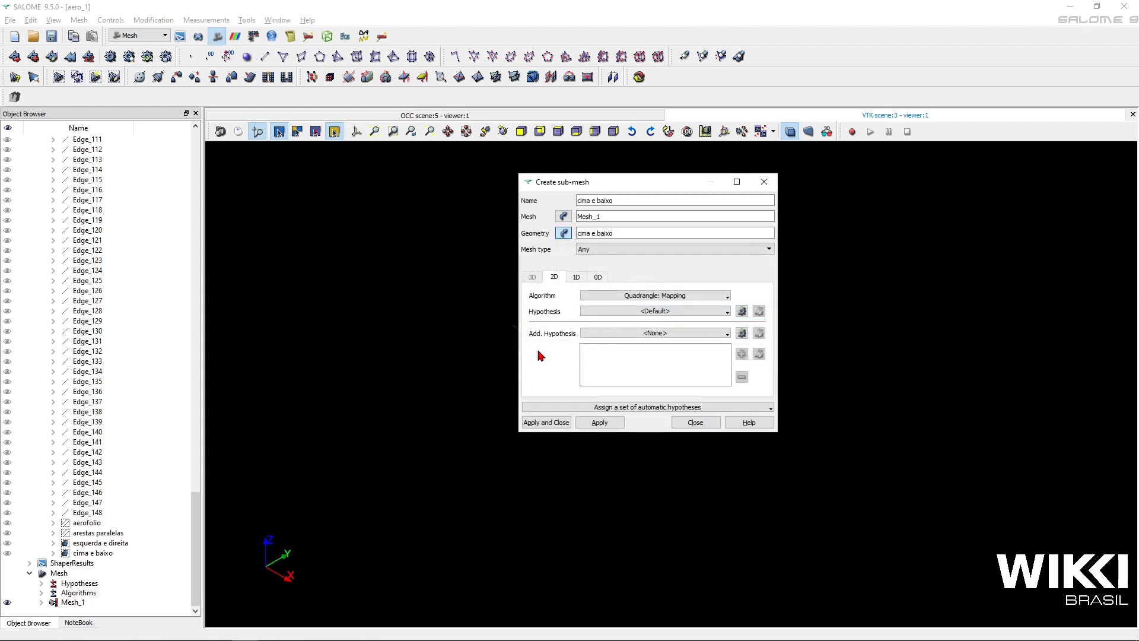
{"action": "left_click", "coordinate": [562, 424]}
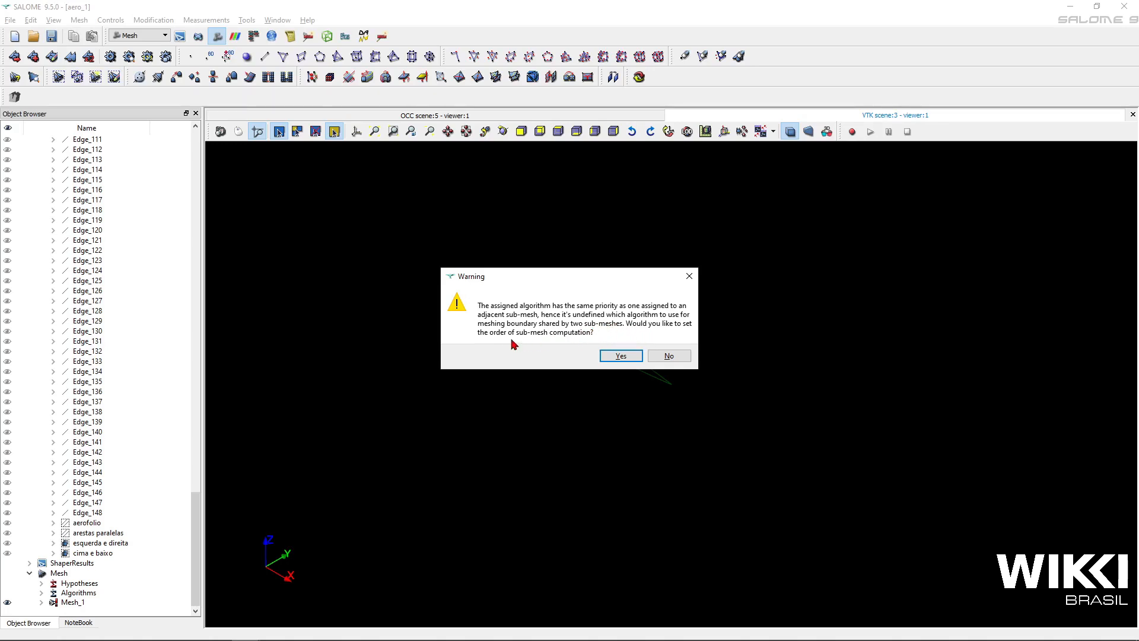
Step: Set the sub-mesh computation order with "cima e baixo" ahead of "esquerda e direita" and save the study
{"action": "left_click", "coordinate": [617, 356]}
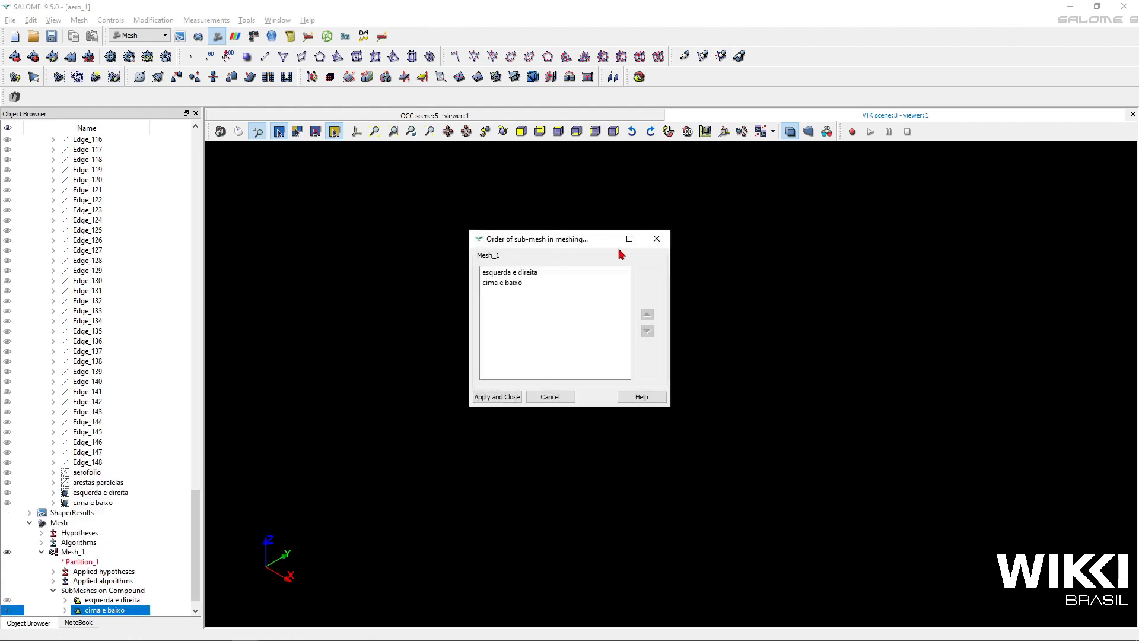
{"action": "left_click", "coordinate": [536, 283]}
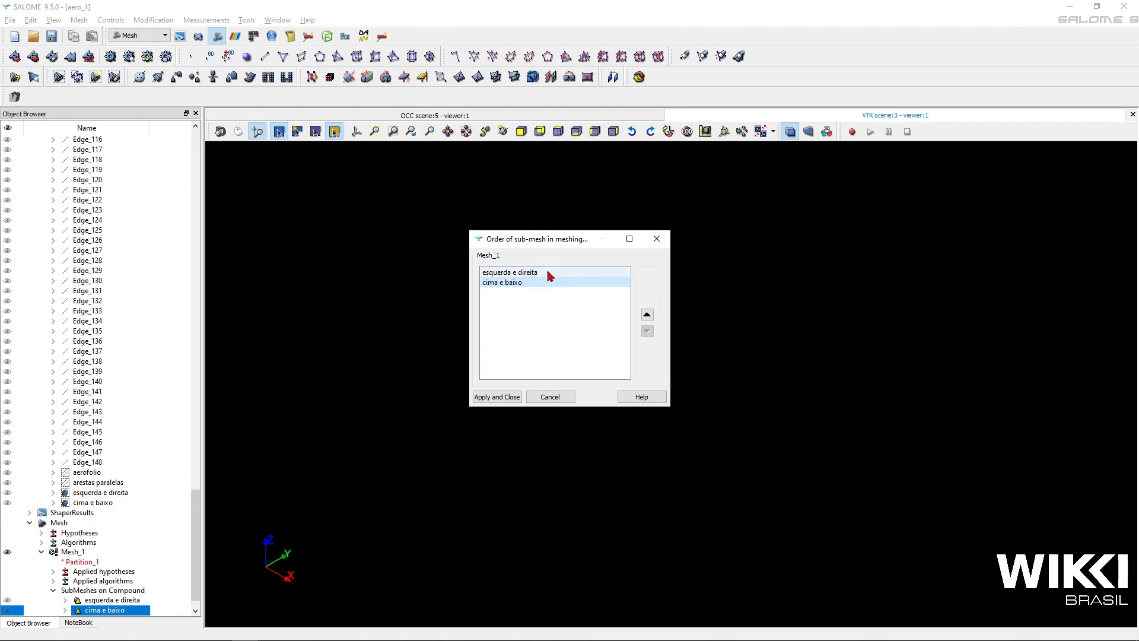
{"action": "left_click", "coordinate": [647, 314]}
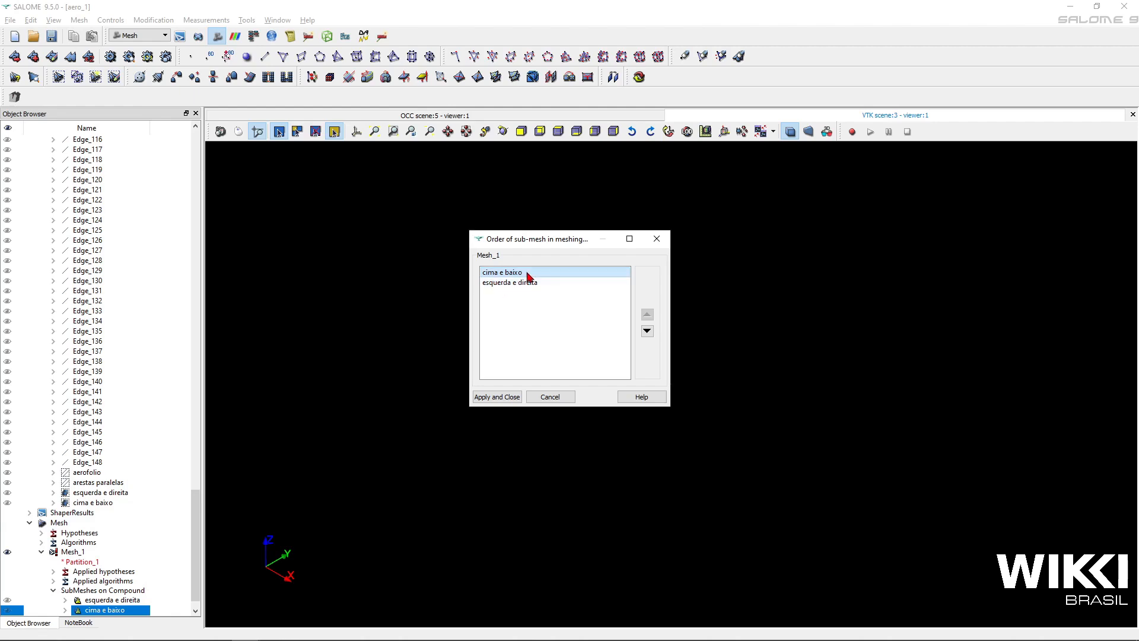
{"action": "left_click", "coordinate": [499, 397]}
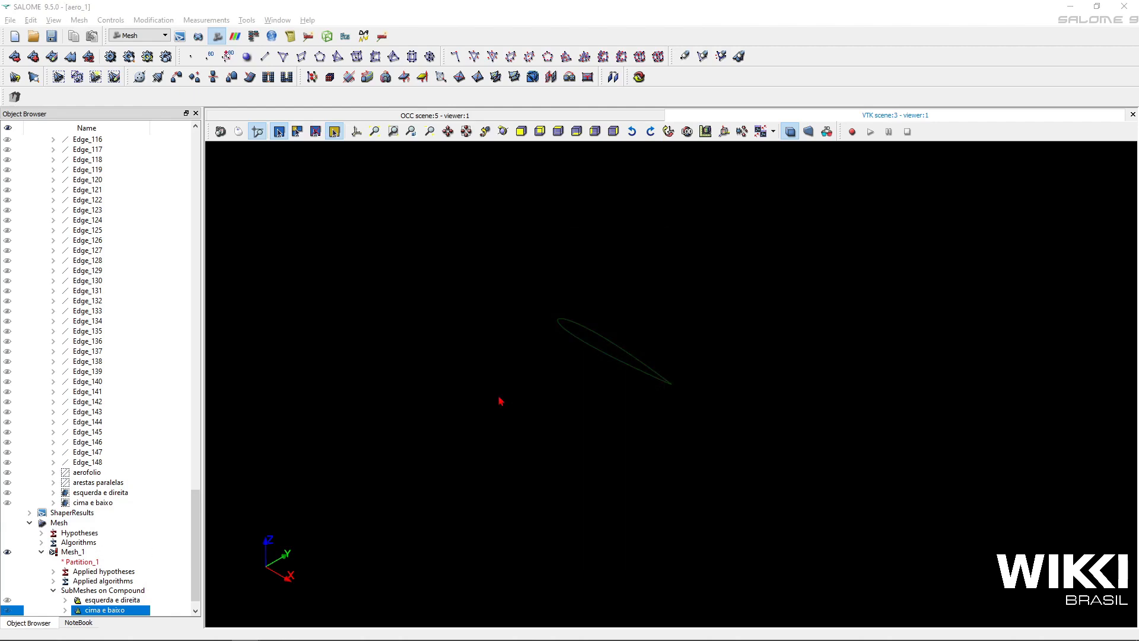
{"action": "key", "text": "ctrl+s"}
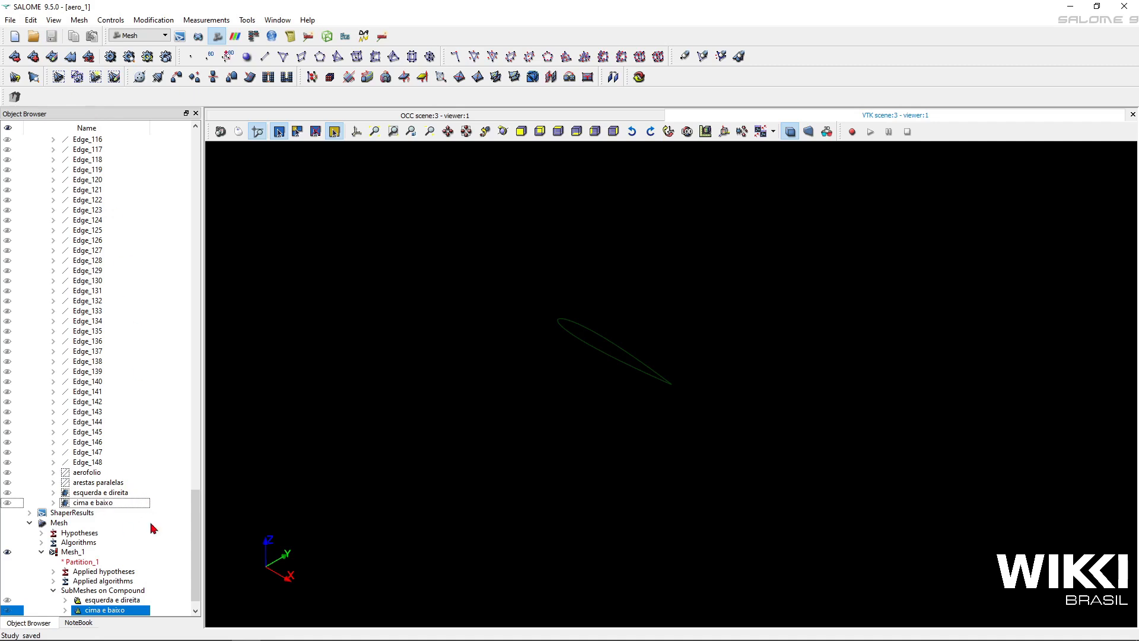
Step: Compute Mesh_1 with both sub-meshes and examine the cells between the airfoil and the mapped strips above and below it
{"action": "left_click", "coordinate": [122, 553]}
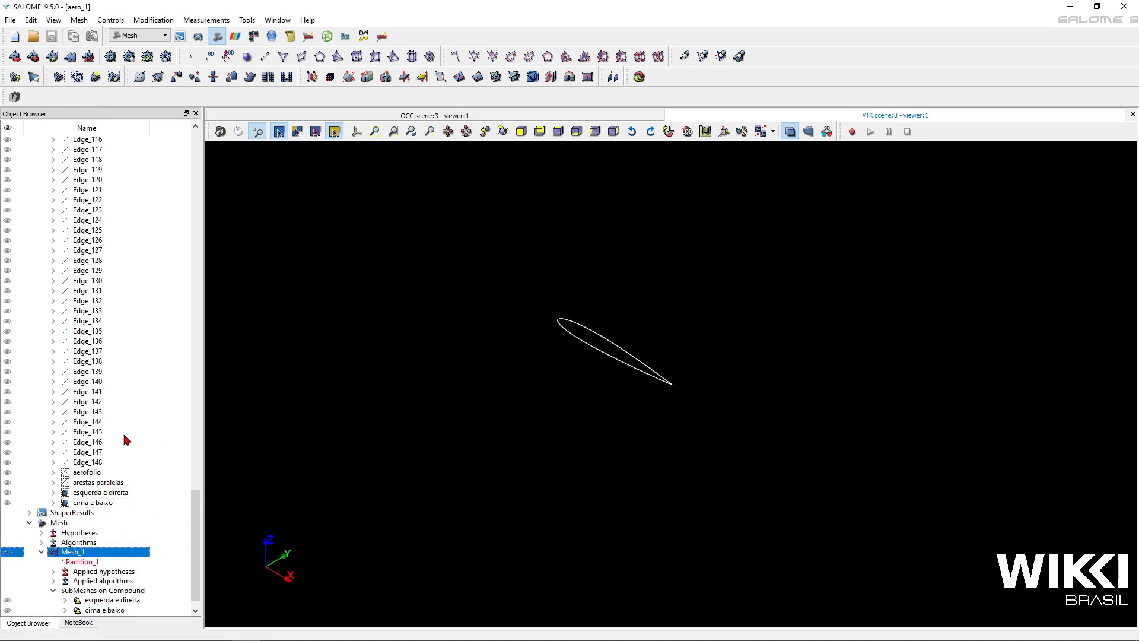
{"action": "left_click", "coordinate": [110, 59]}
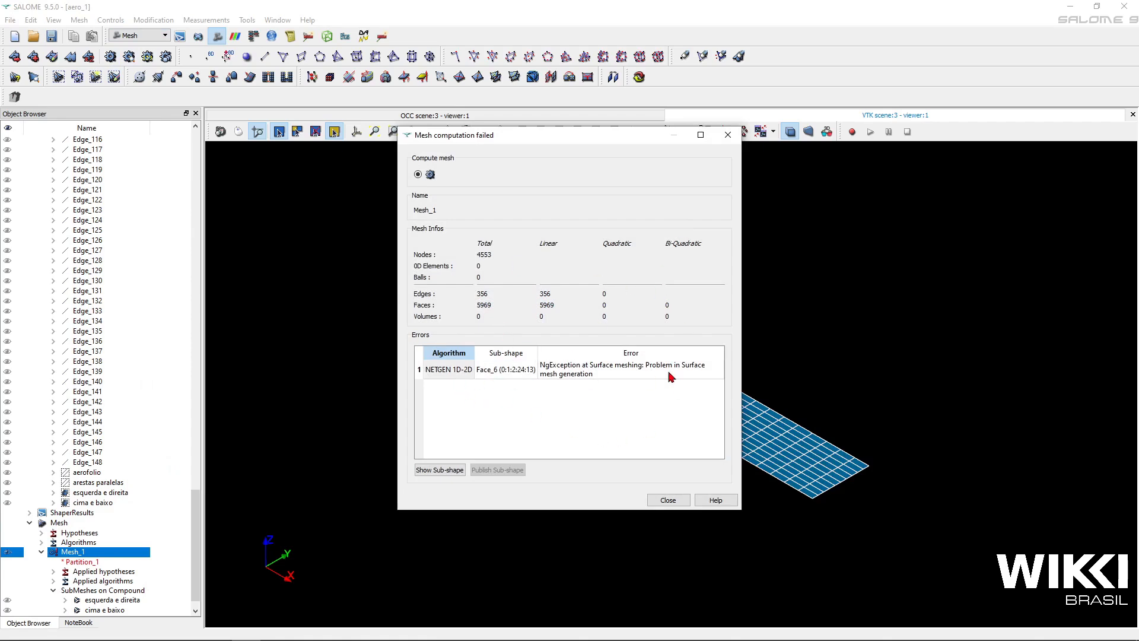
{"action": "left_click", "coordinate": [670, 502]}
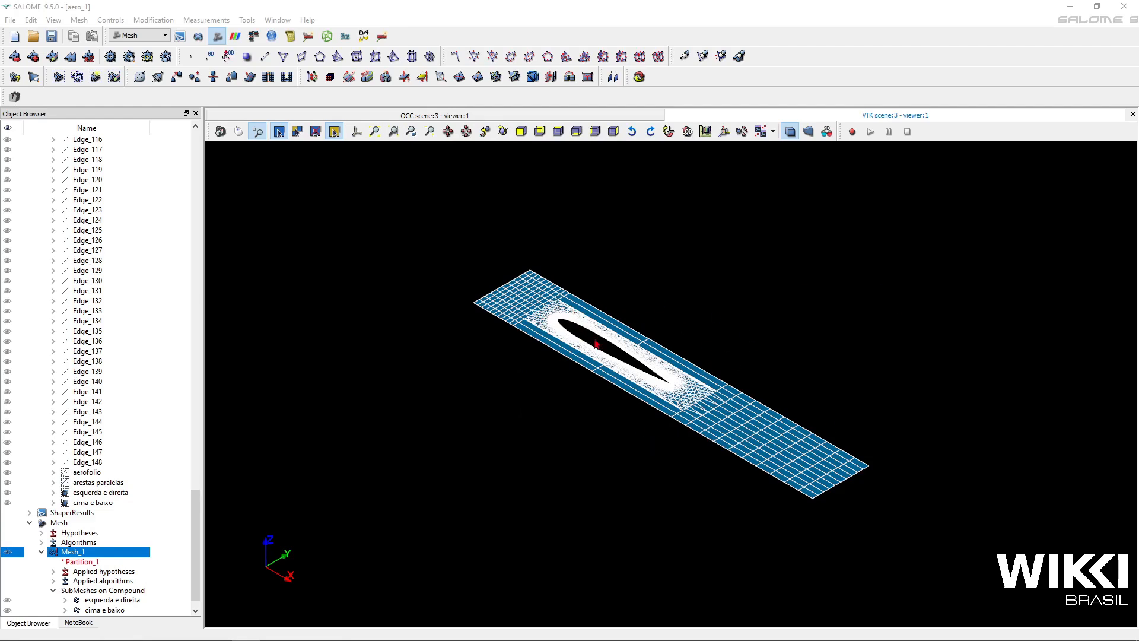
{"action": "scroll", "coordinate": [571, 334], "scroll_direction": "up", "scroll_amount": 10}
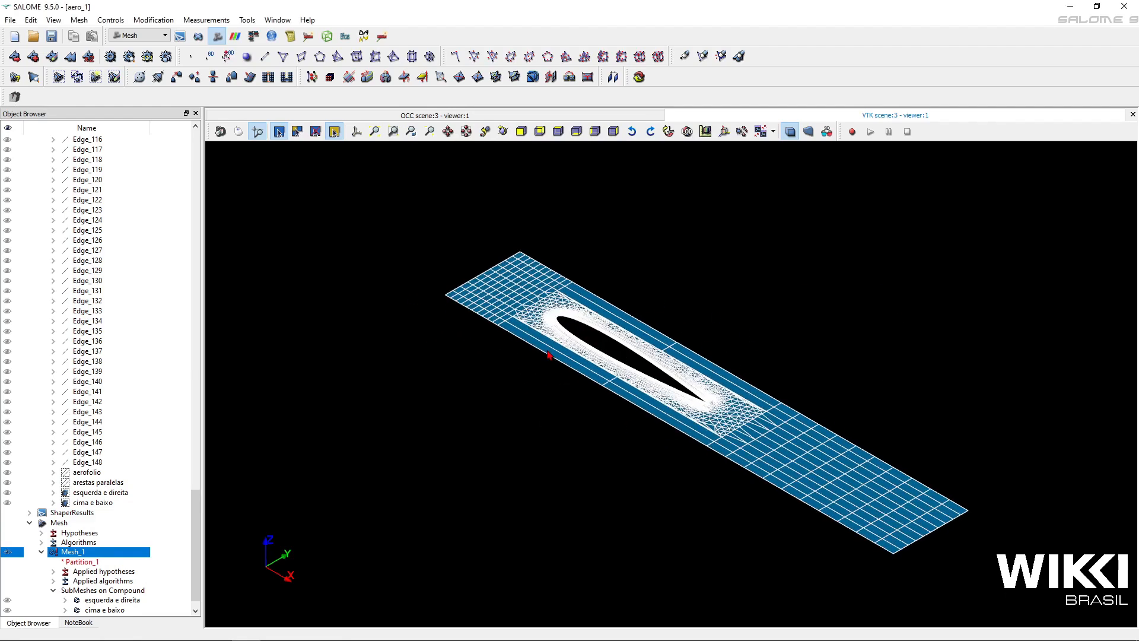
{"action": "scroll", "coordinate": [565, 349], "scroll_direction": "up", "scroll_amount": 4}
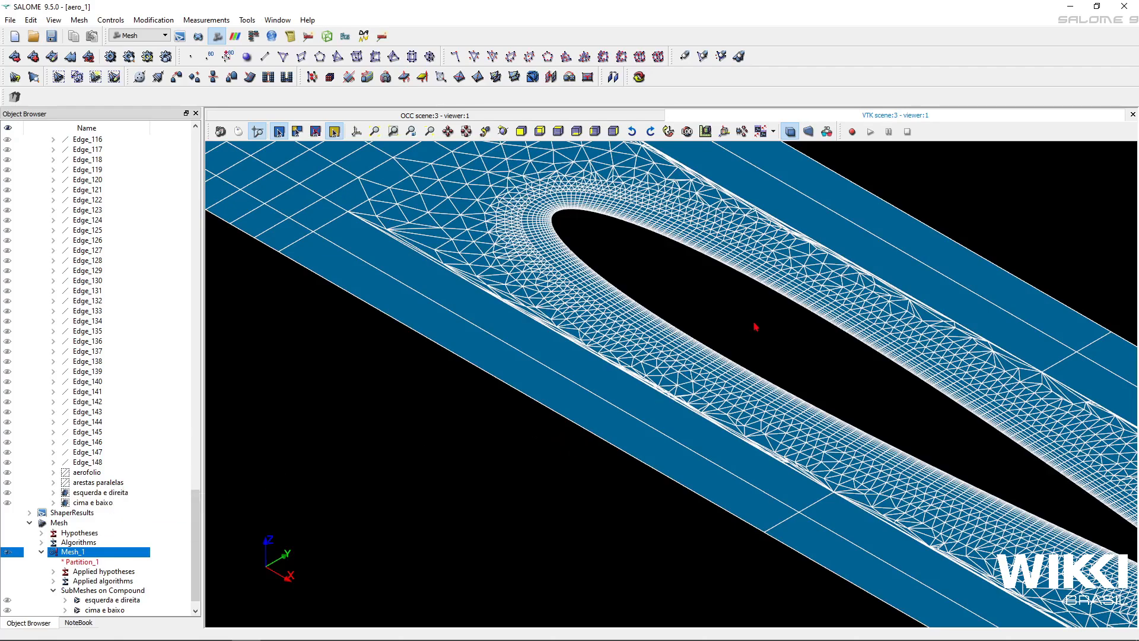
{"action": "scroll", "coordinate": [654, 387], "scroll_direction": "up", "scroll_amount": 3}
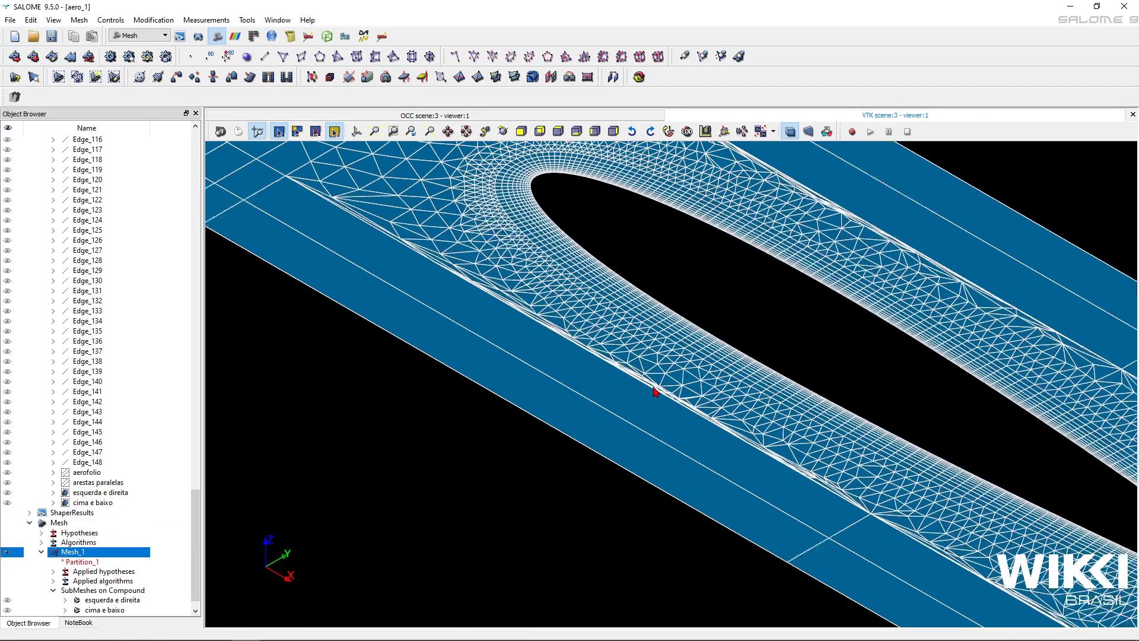
{"action": "scroll", "coordinate": [654, 388], "scroll_direction": "down", "scroll_amount": 6}
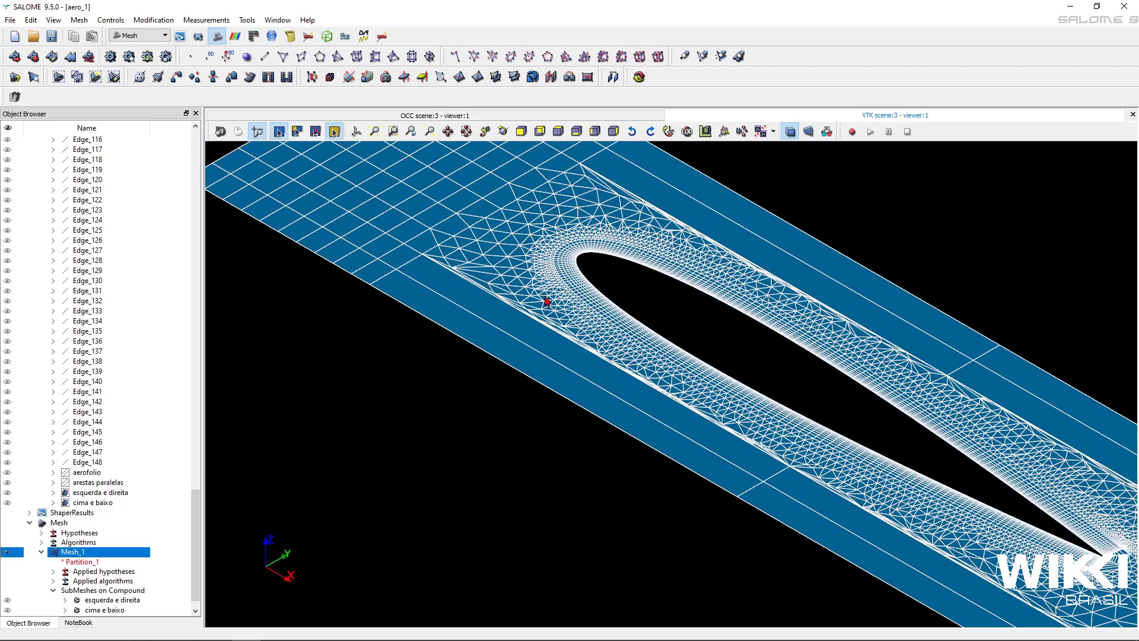